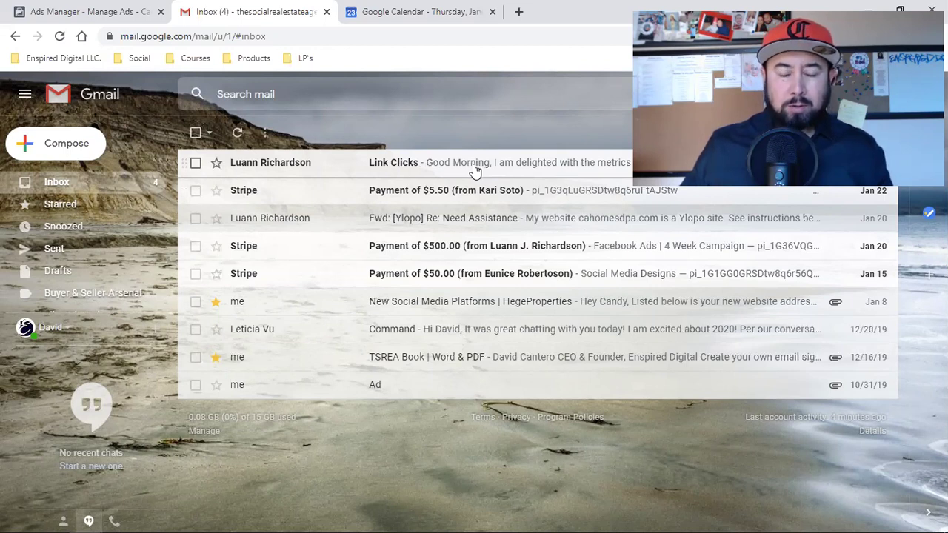
Open the "Link Clicks" email and read the client's opening remark about this morning's metrics
{"action": "left_click", "coordinate": [369, 170]}
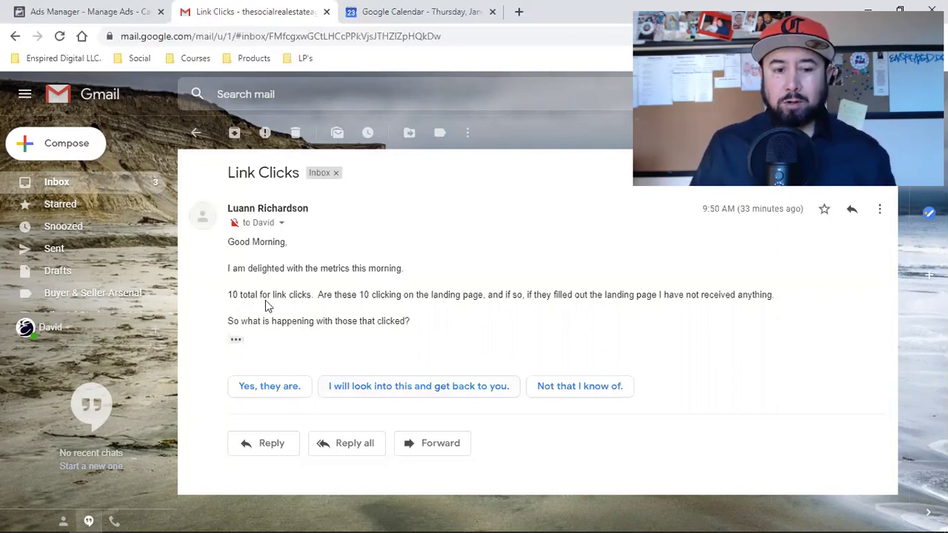
{"action": "triple_click", "coordinate": [273, 268]}
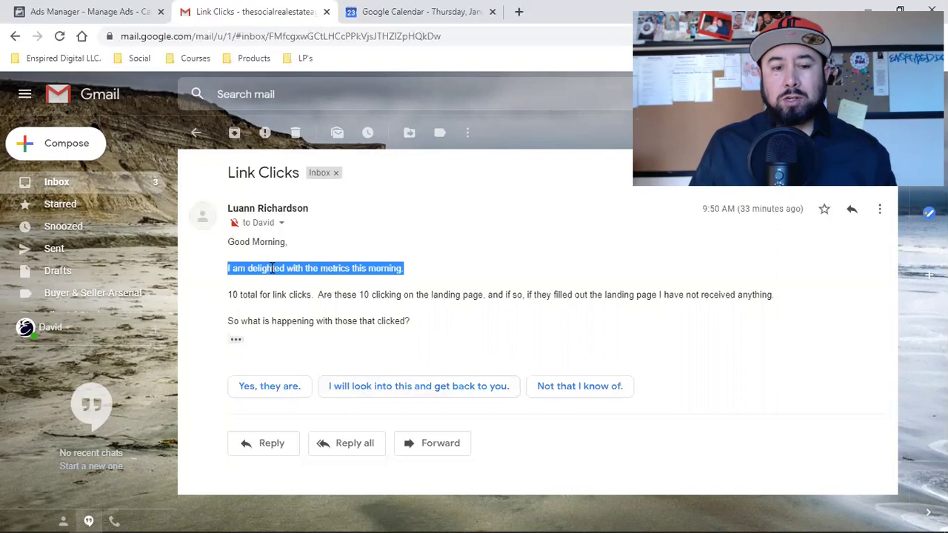
{"action": "left_click", "coordinate": [411, 271]}
Switch to Ads Manager, refresh the campaign data and check it against the client's email
{"action": "left_click", "coordinate": [81, 11]}
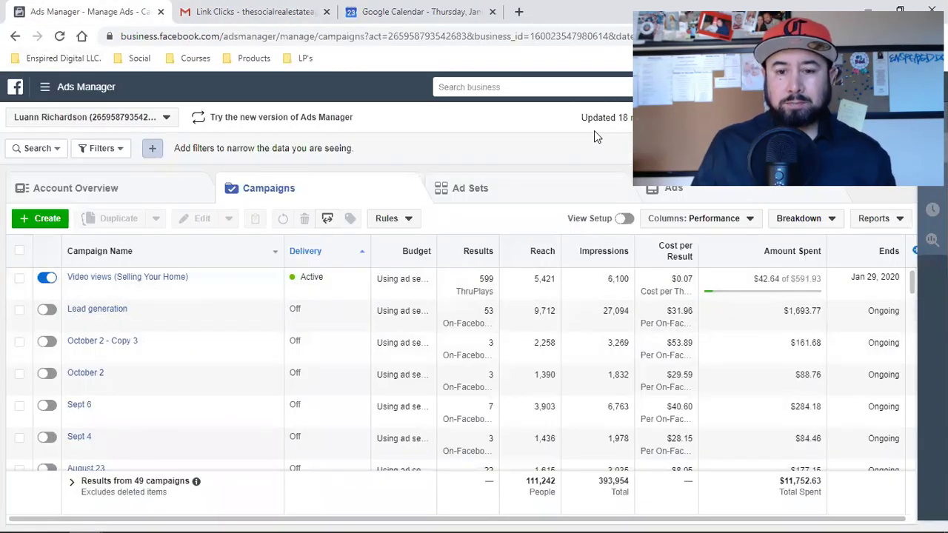
{"action": "left_click", "coordinate": [58, 37]}
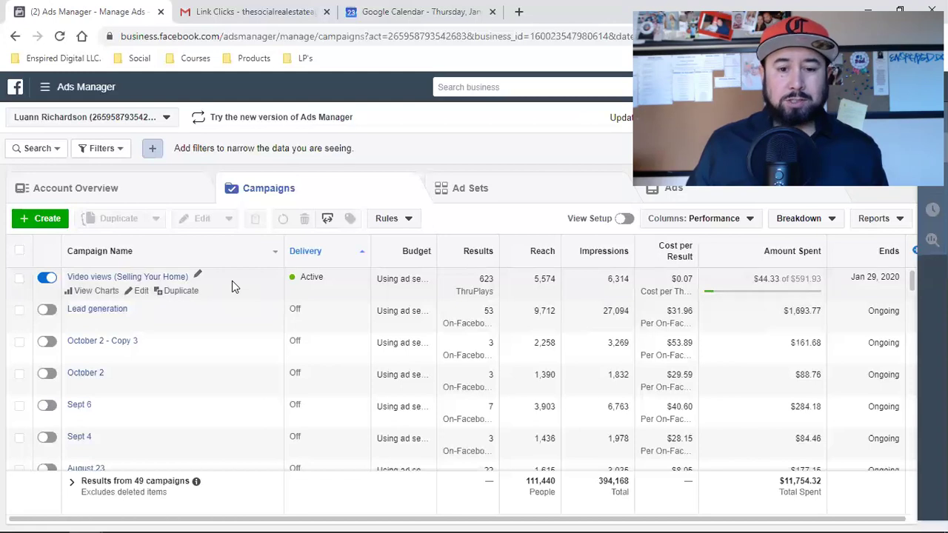
{"action": "left_click", "coordinate": [288, 6]}
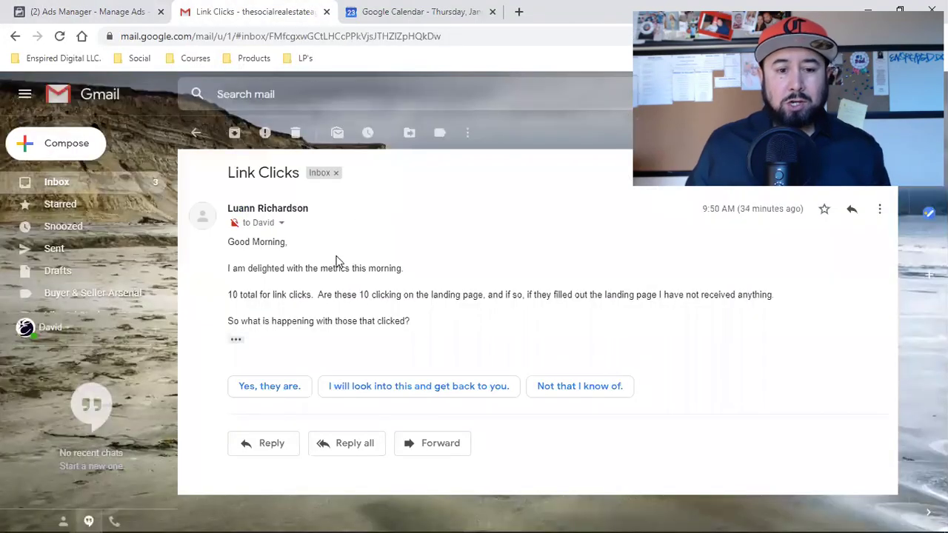
{"action": "left_click", "coordinate": [68, 9]}
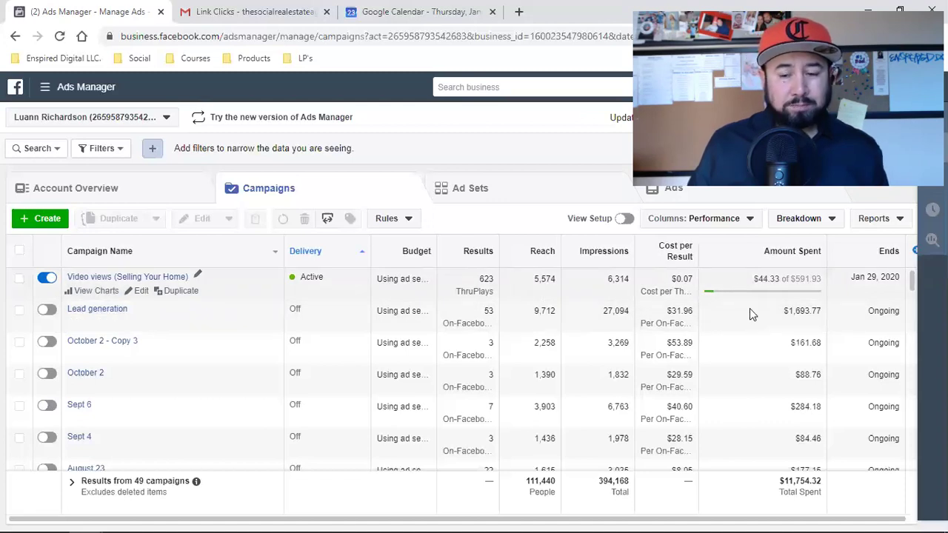
View the ad set of the "Video views (Selling Your Home)" campaign and return to the campaign list
{"action": "mouse_move", "coordinate": [897, 517]}
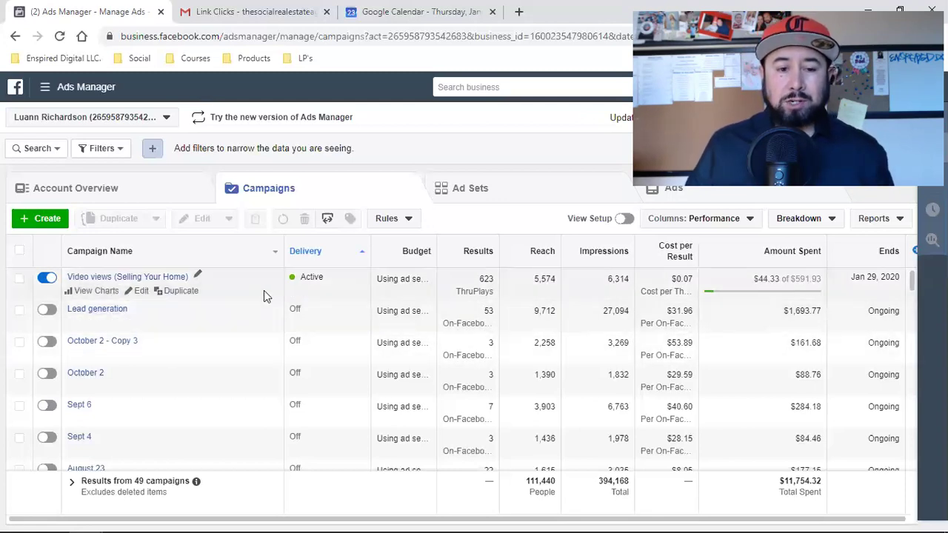
{"action": "left_click", "coordinate": [487, 188]}
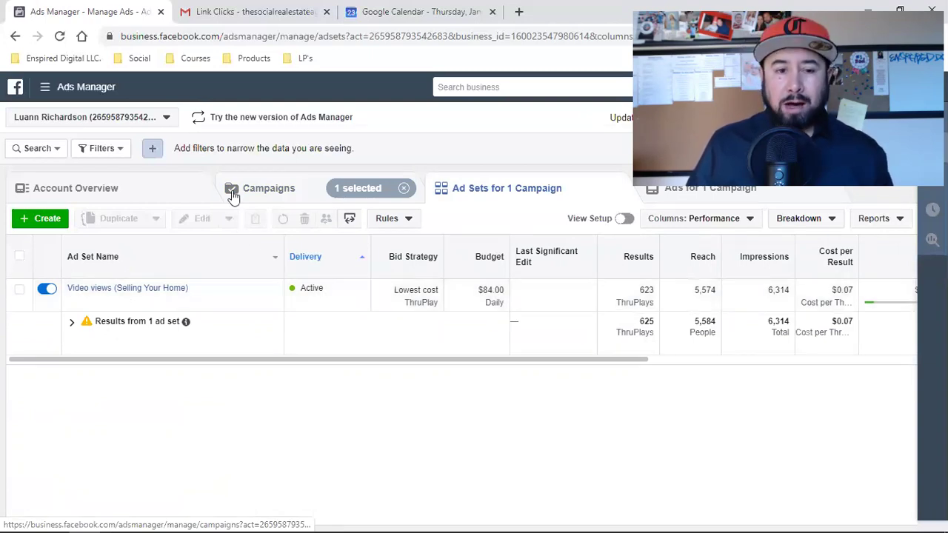
{"action": "left_click", "coordinate": [280, 189]}
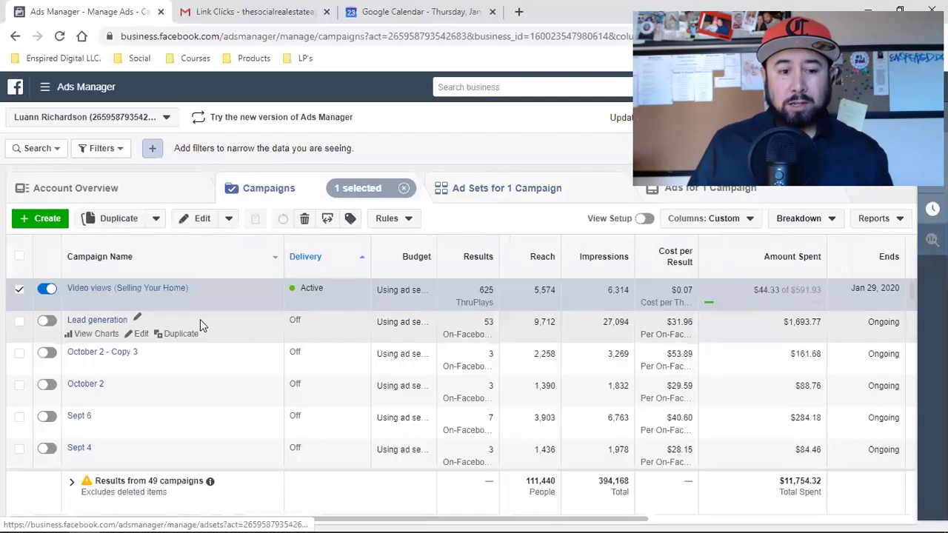
Open Facebook in a new browser tab and load the client's profile
{"action": "left_click", "coordinate": [519, 12]}
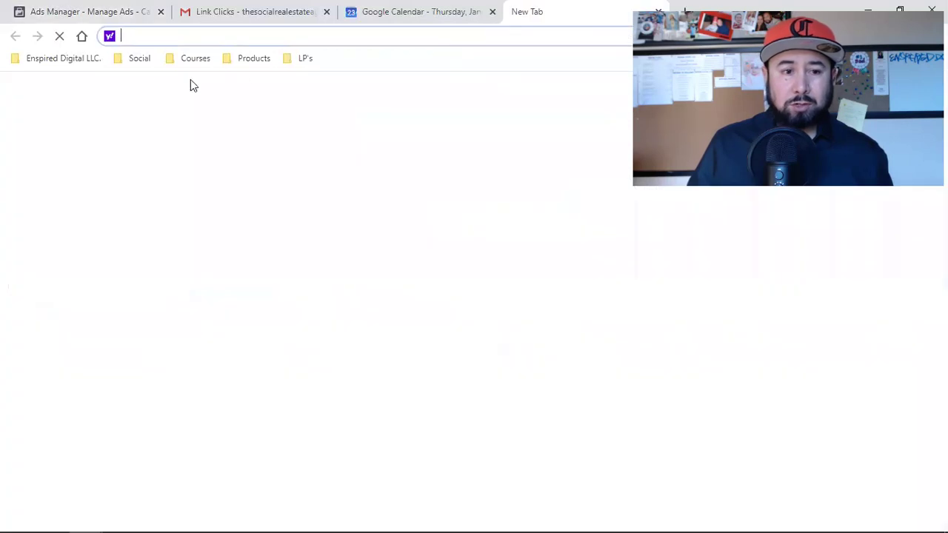
{"action": "left_click", "coordinate": [136, 58]}
{"action": "left_click", "coordinate": [134, 97]}
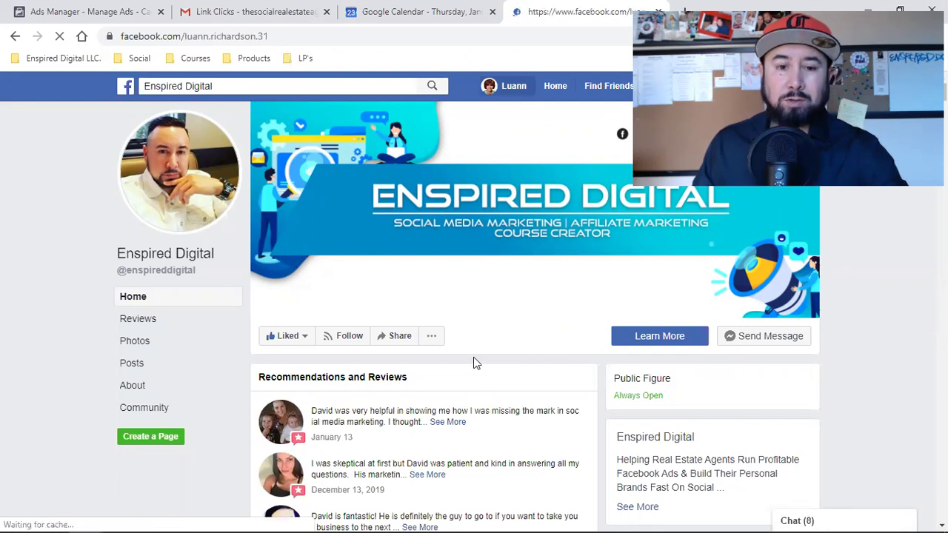
Return to the client's email and reread the question about the 10 link clicks on the landing page
{"action": "left_click", "coordinate": [252, 11]}
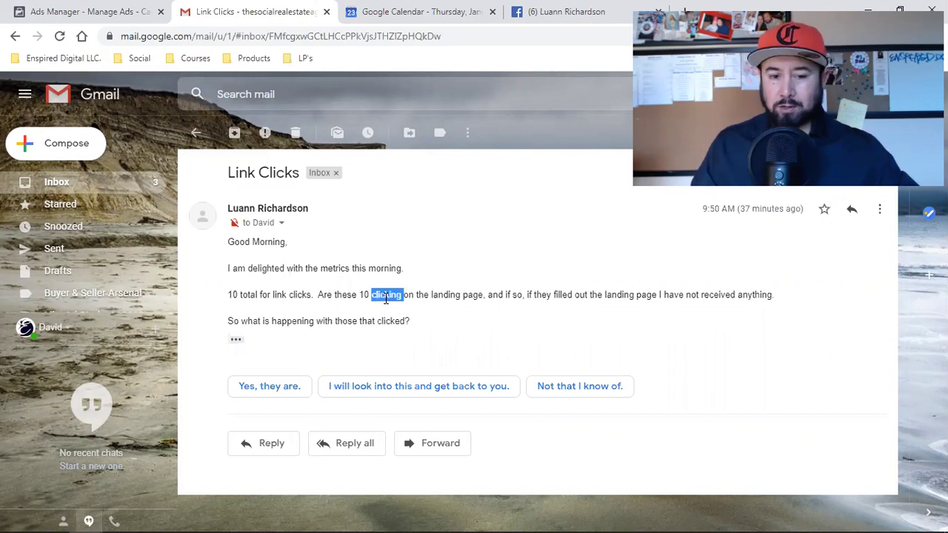
{"action": "triple_click", "coordinate": [385, 295]}
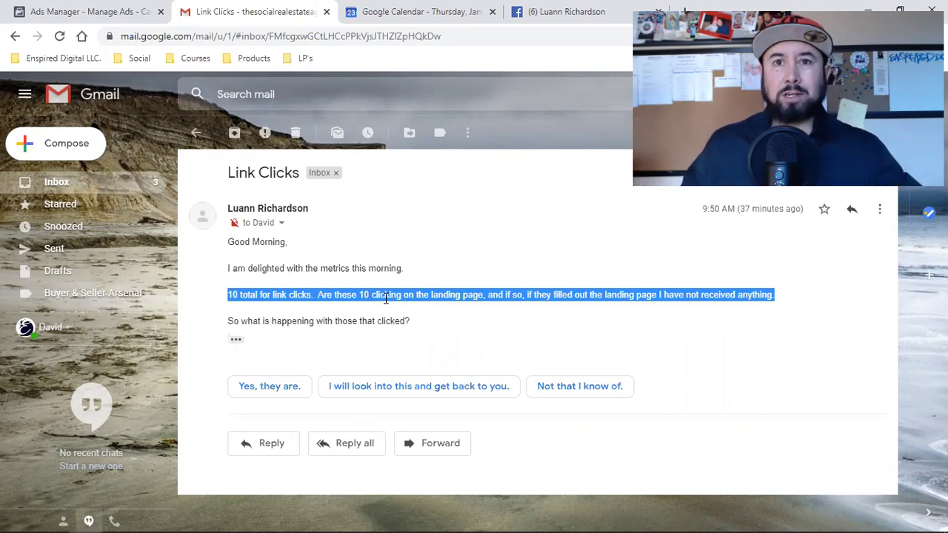
{"action": "left_click", "coordinate": [385, 299]}
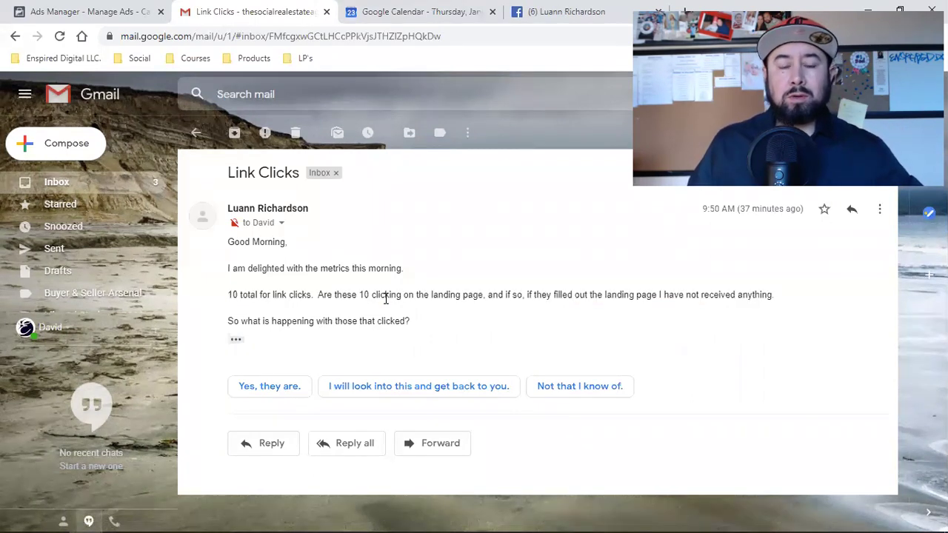
Start a new campaign in Ads Manager and declare it as a Special Ad Category campaign for Housing
{"action": "left_click", "coordinate": [86, 12]}
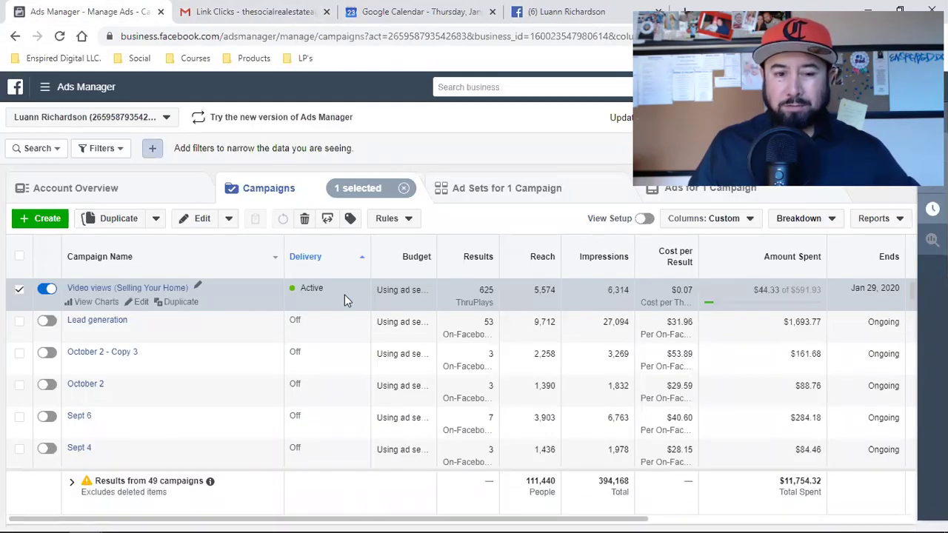
{"action": "left_click", "coordinate": [38, 220]}
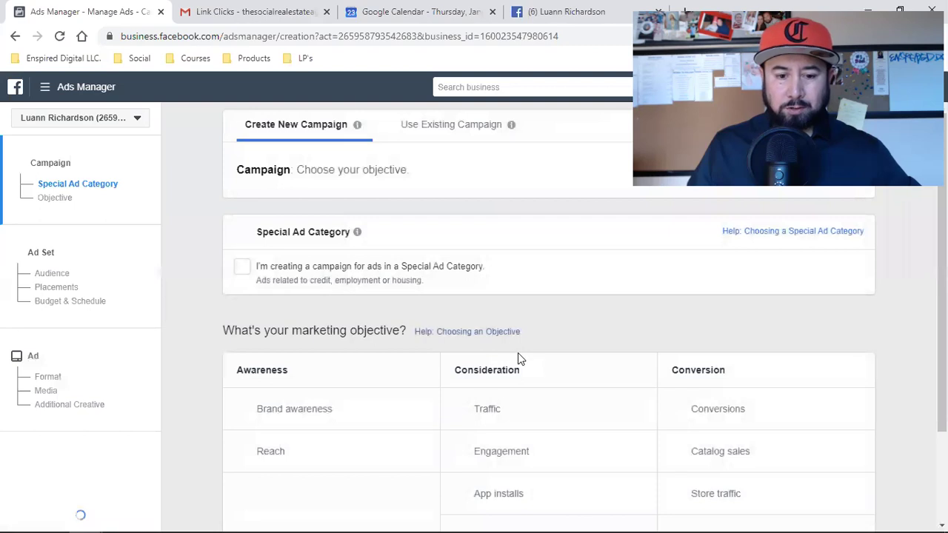
{"action": "scroll", "coordinate": [408, 275], "scroll_direction": "down", "scroll_amount": 1}
{"action": "scroll", "coordinate": [396, 277], "scroll_direction": "up", "scroll_amount": 1}
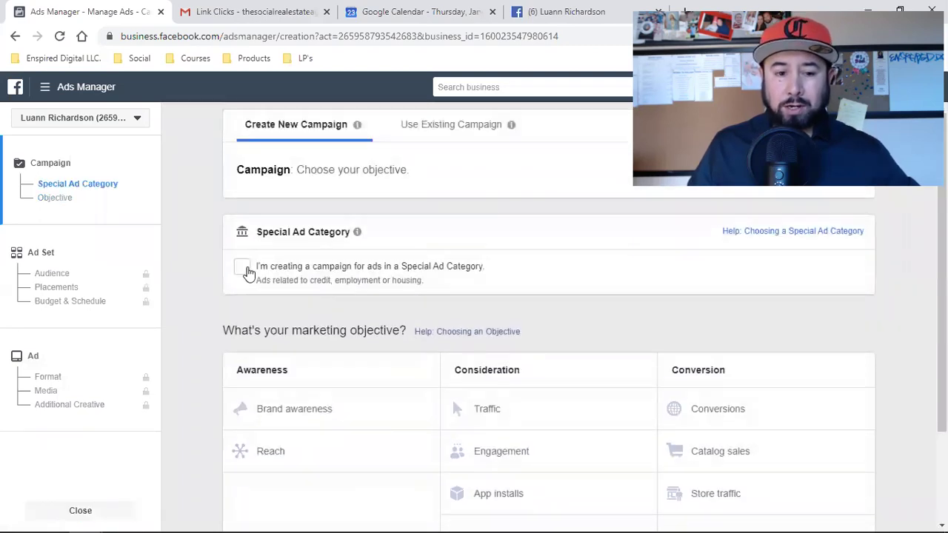
{"action": "left_click", "coordinate": [243, 269]}
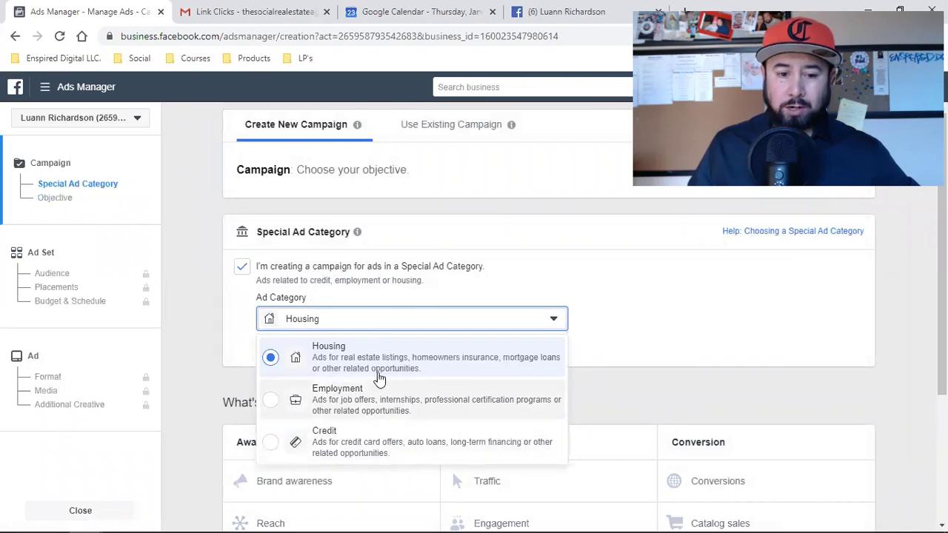
{"action": "left_click", "coordinate": [354, 359]}
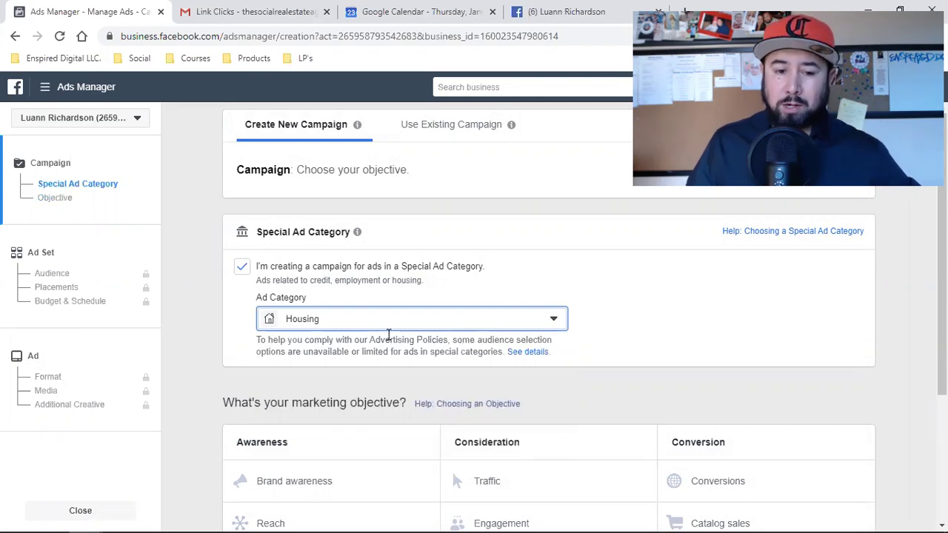
Select Video views as the marketing objective, and switch the choice to Conversions
{"action": "scroll", "coordinate": [689, 349], "scroll_direction": "down", "scroll_amount": 1}
{"action": "scroll", "coordinate": [688, 348], "scroll_direction": "down", "scroll_amount": 2}
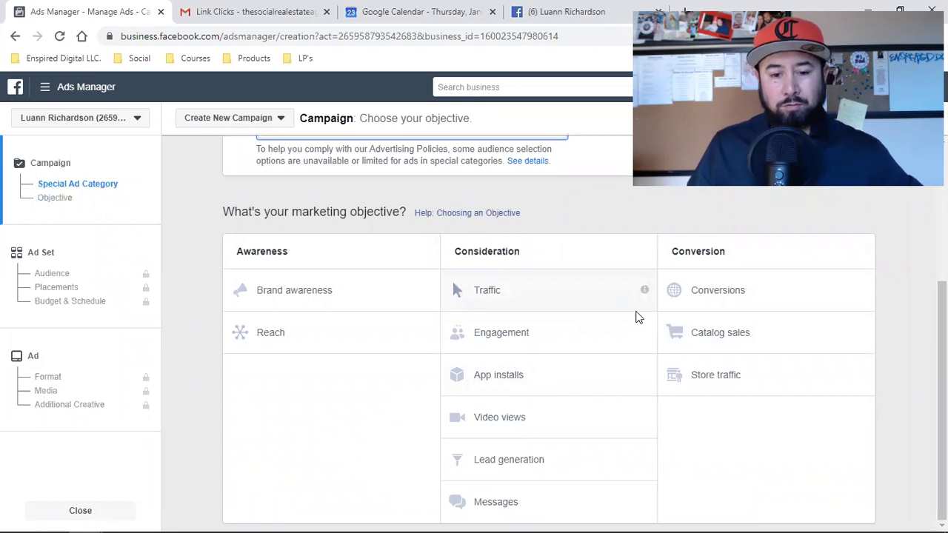
{"action": "left_click", "coordinate": [610, 421]}
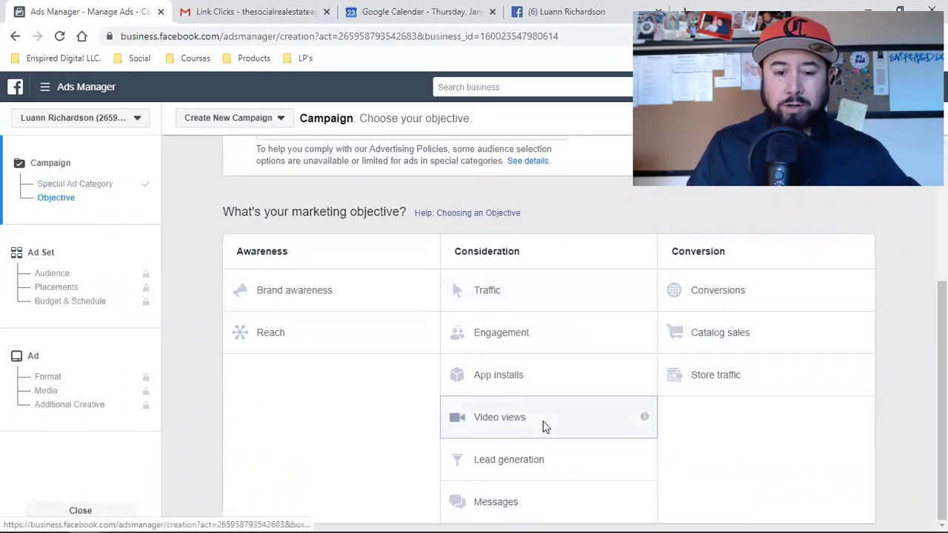
{"action": "left_click", "coordinate": [614, 421]}
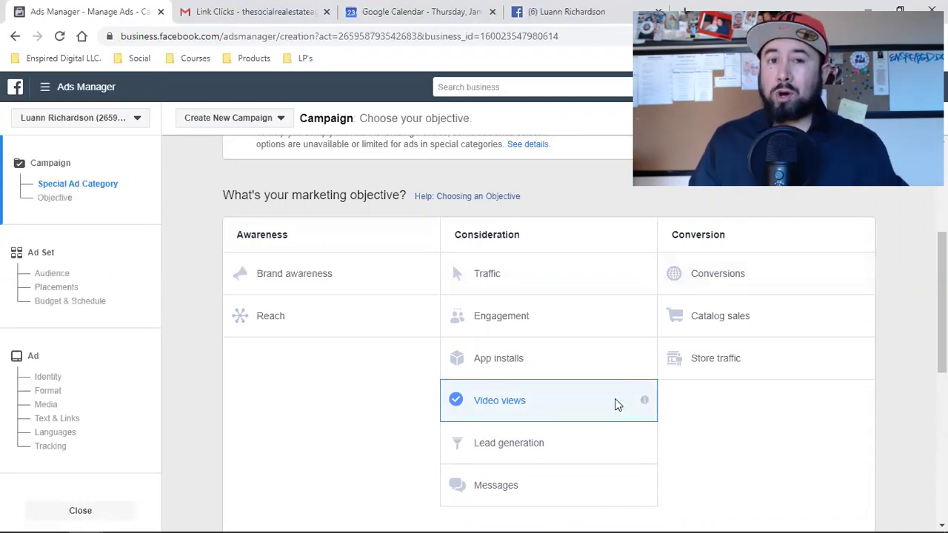
{"action": "left_click", "coordinate": [748, 279]}
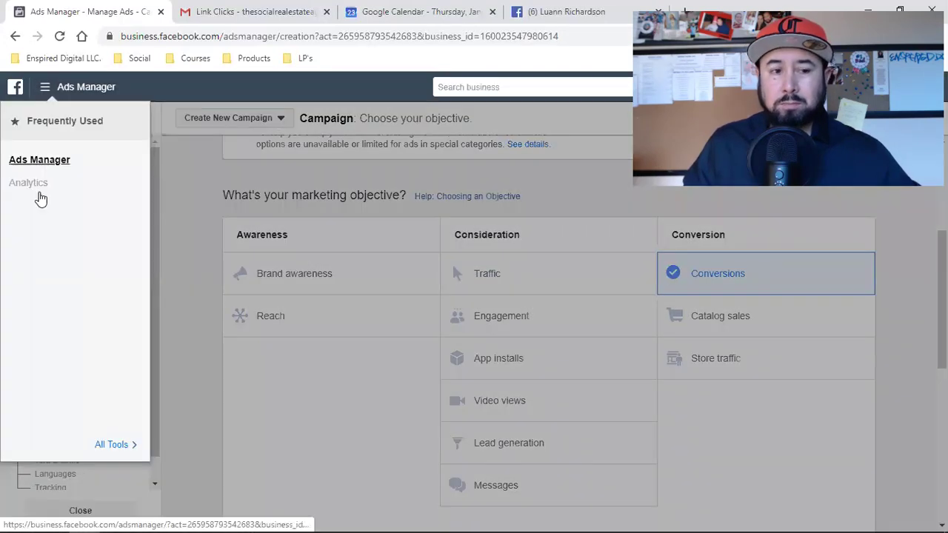
Leave the campaign creation page for Ads Manager, discarding the unsaved campaign
{"action": "left_click", "coordinate": [45, 86]}
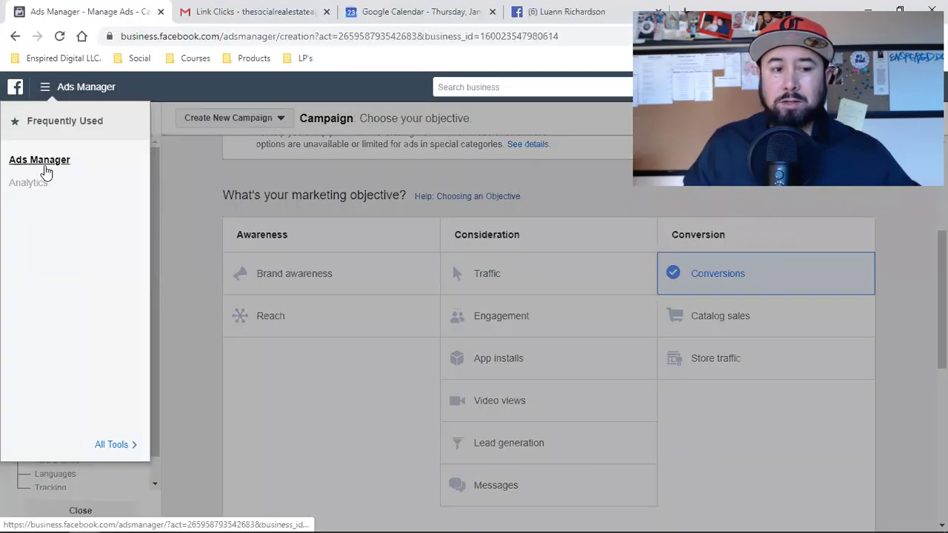
{"action": "key", "text": "Return"}
{"action": "left_click", "coordinate": [525, 9]}
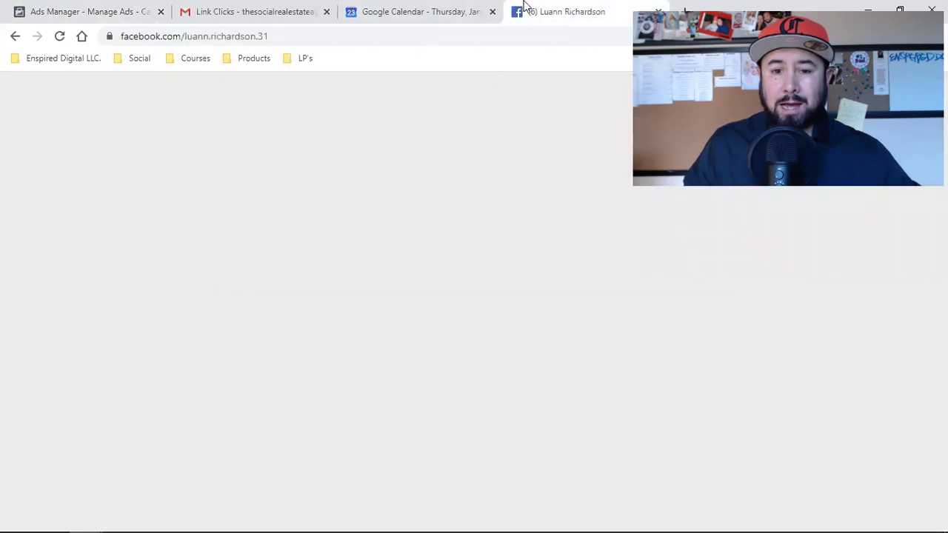
{"action": "left_click", "coordinate": [135, 6]}
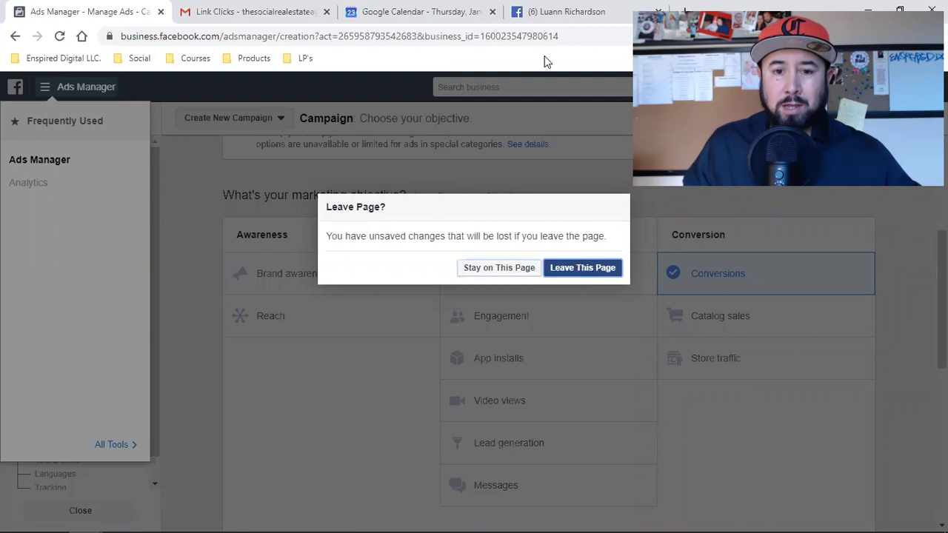
Open the client's real estate team page from the Facebook profile and locate the "HOW TO POCKET $10,000 - $30,000 MORE" video post
{"action": "left_click", "coordinate": [555, 11]}
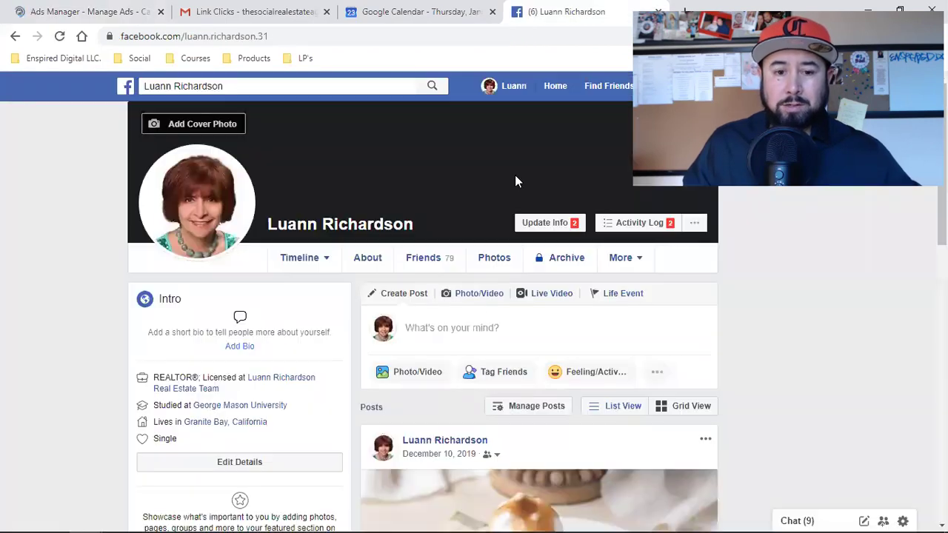
{"action": "left_click", "coordinate": [258, 385]}
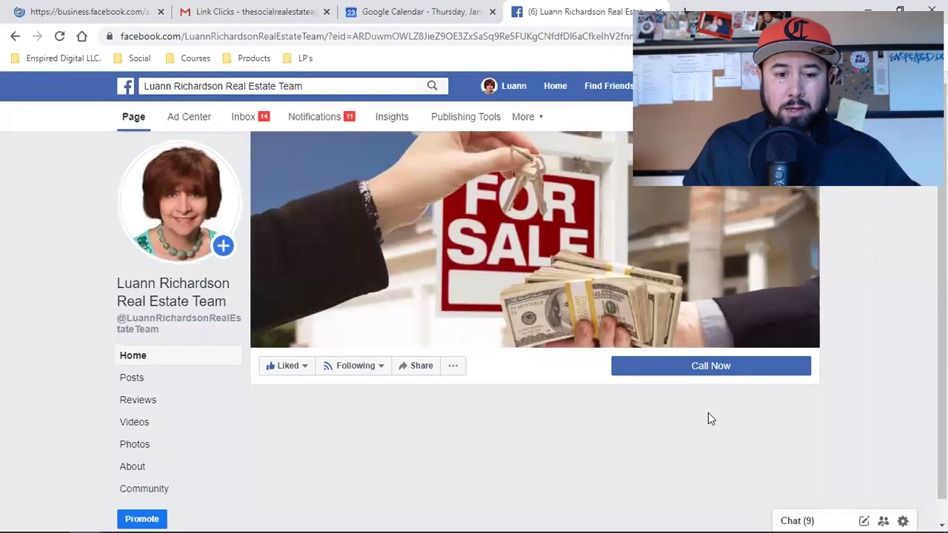
{"action": "scroll", "coordinate": [708, 419], "scroll_direction": "down", "scroll_amount": 2}
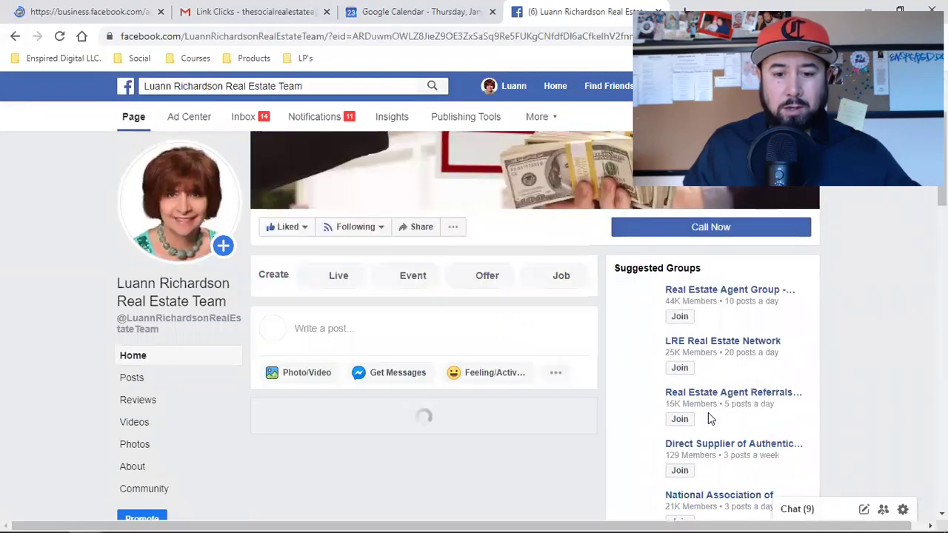
{"action": "scroll", "coordinate": [709, 418], "scroll_direction": "down", "scroll_amount": 2}
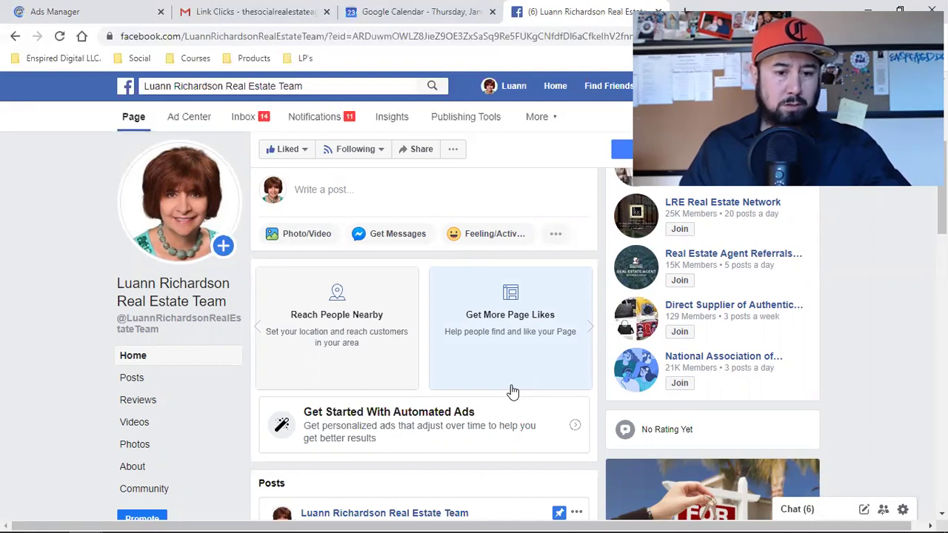
{"action": "scroll", "coordinate": [376, 350], "scroll_direction": "down", "scroll_amount": 5}
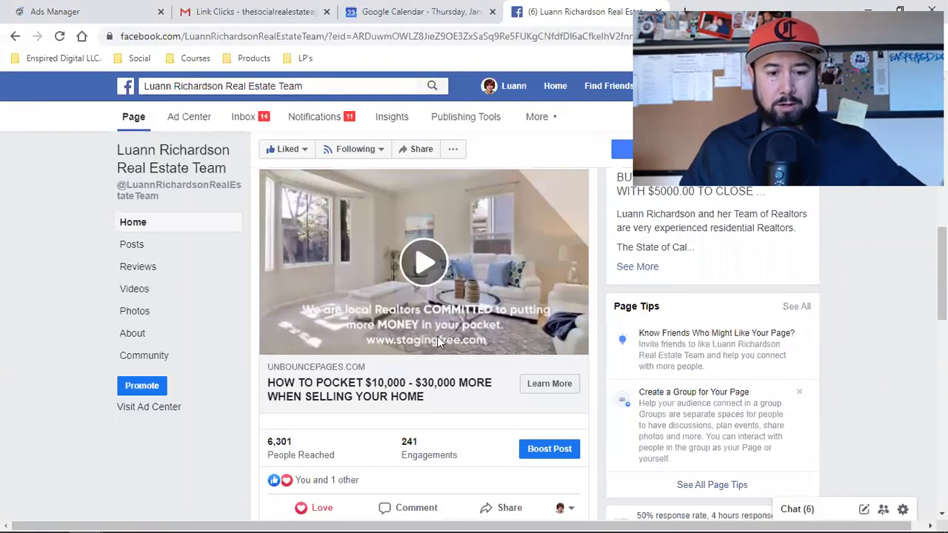
Play the post's video in the expanded view, pause it and examine the view count and description below
{"action": "left_click", "coordinate": [437, 342]}
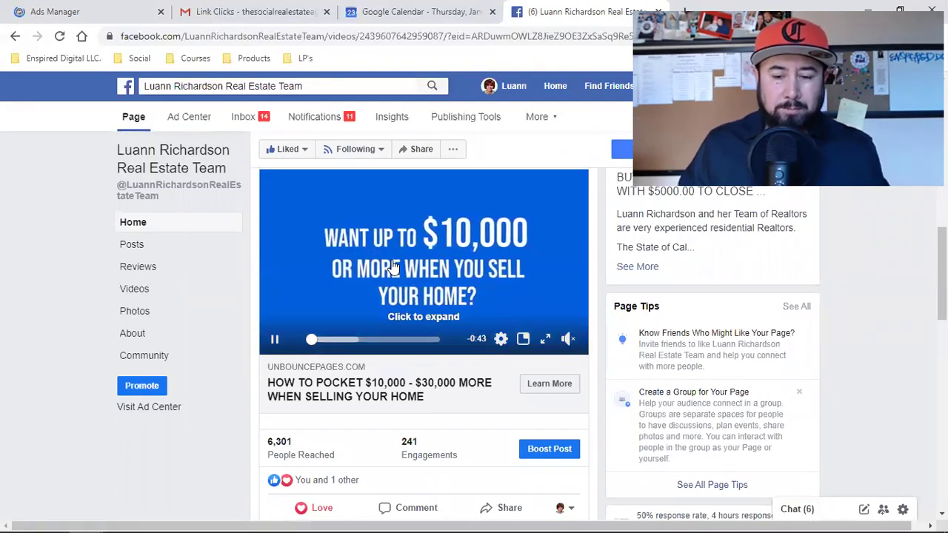
{"action": "left_click", "coordinate": [392, 267]}
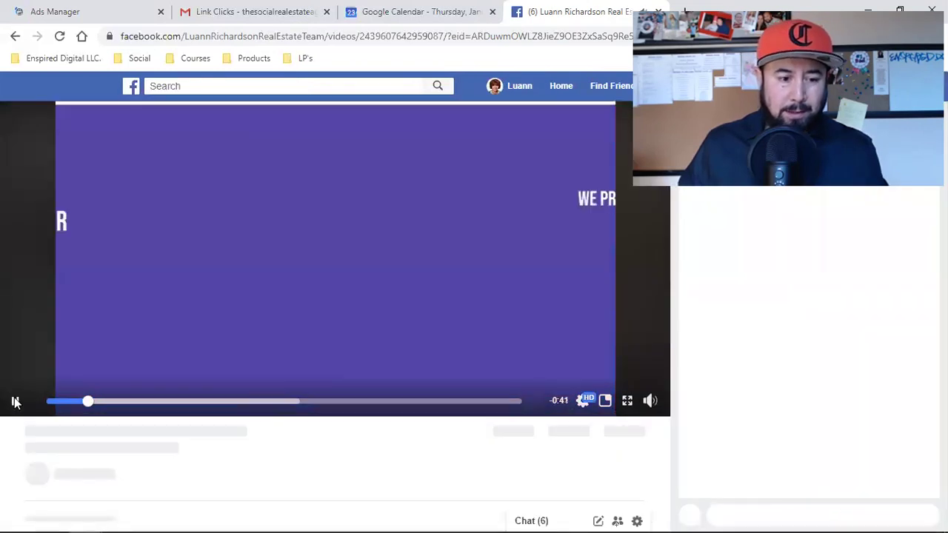
{"action": "left_click", "coordinate": [308, 345]}
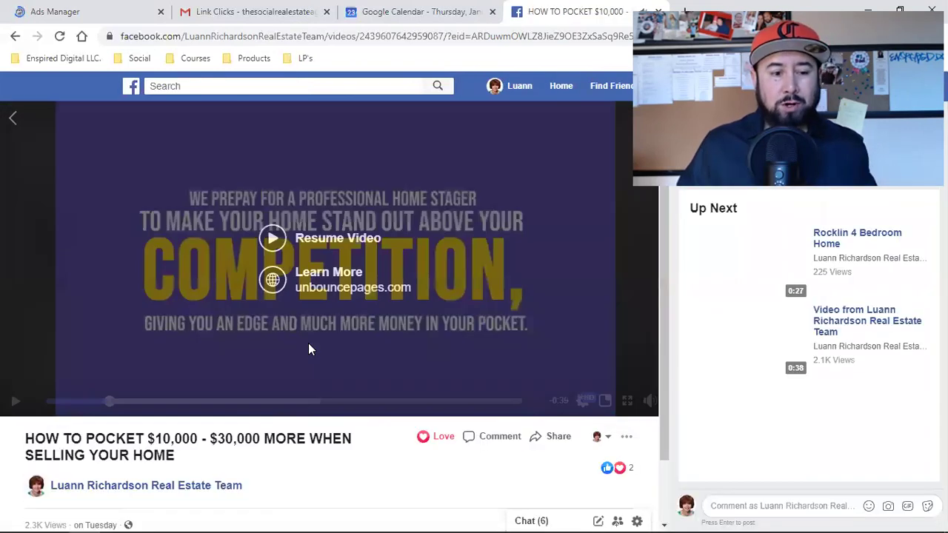
{"action": "scroll", "coordinate": [185, 403], "scroll_direction": "down", "scroll_amount": 2}
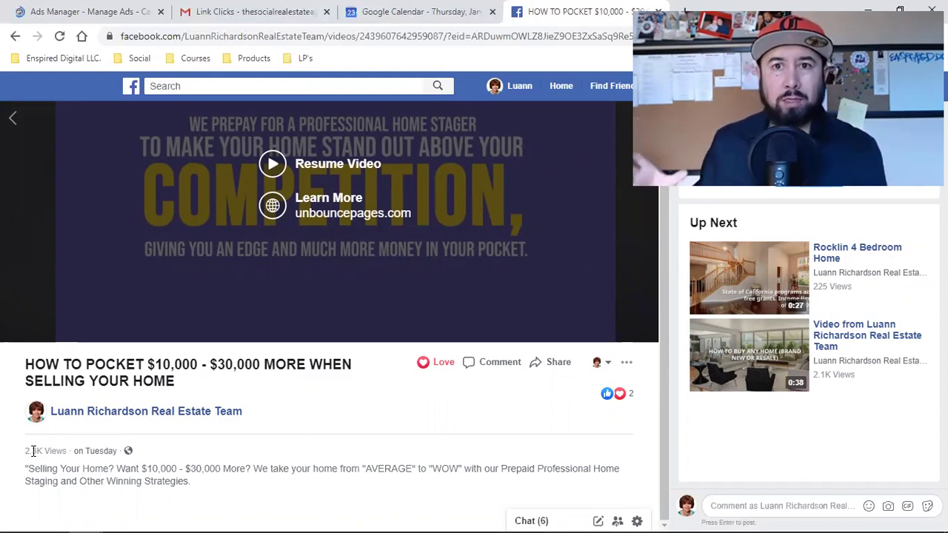
Highlight the view count beneath the "HOW TO POCKET $10,000 - $30,000 MORE" video post
{"action": "double_click", "coordinate": [32, 452]}
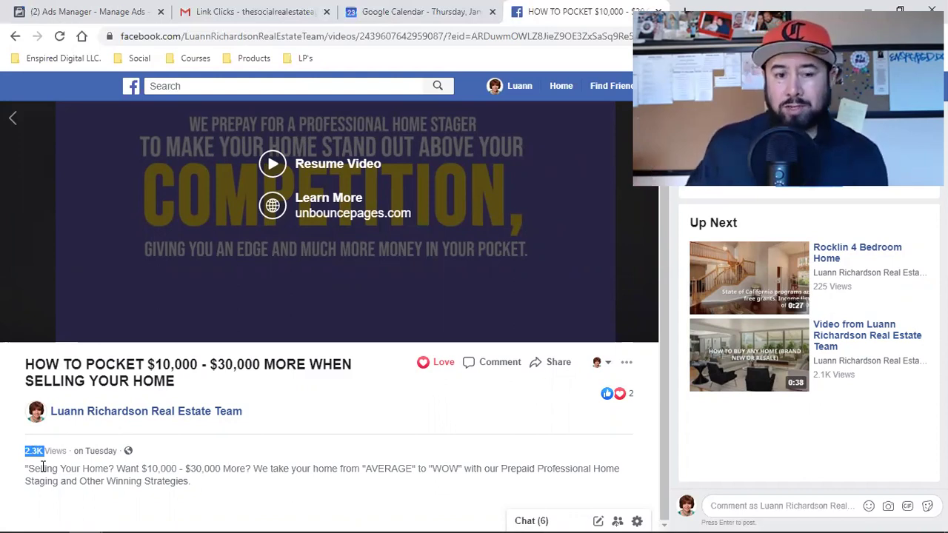
{"action": "scroll", "coordinate": [357, 337], "scroll_direction": "up", "scroll_amount": 1}
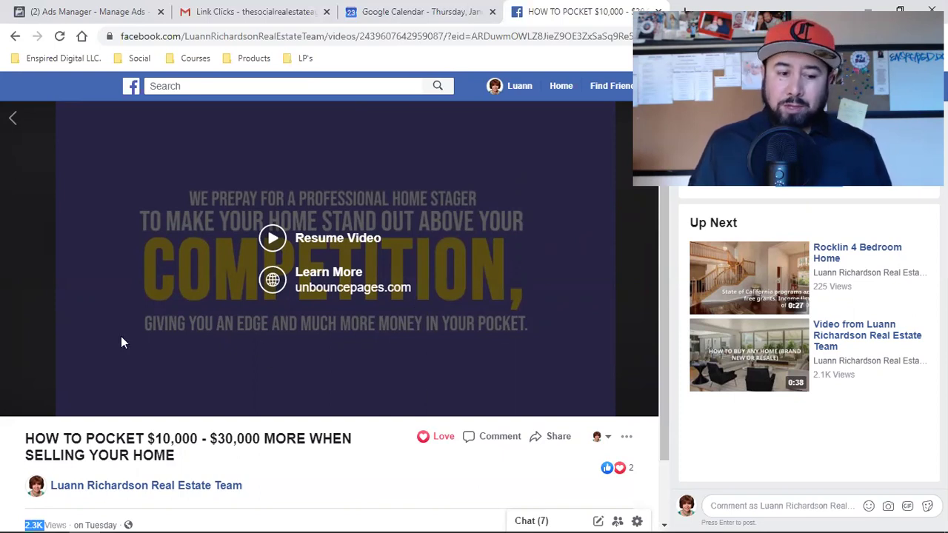
{"action": "left_click", "coordinate": [86, 504]}
{"action": "scroll", "coordinate": [86, 507], "scroll_direction": "down", "scroll_amount": 1}
{"action": "double_click", "coordinate": [29, 451]}
Check the active Video views campaign's cost per result in Ads Manager, and highlight the link-clicks paragraph in the client's Gmail message
{"action": "left_click", "coordinate": [133, 11]}
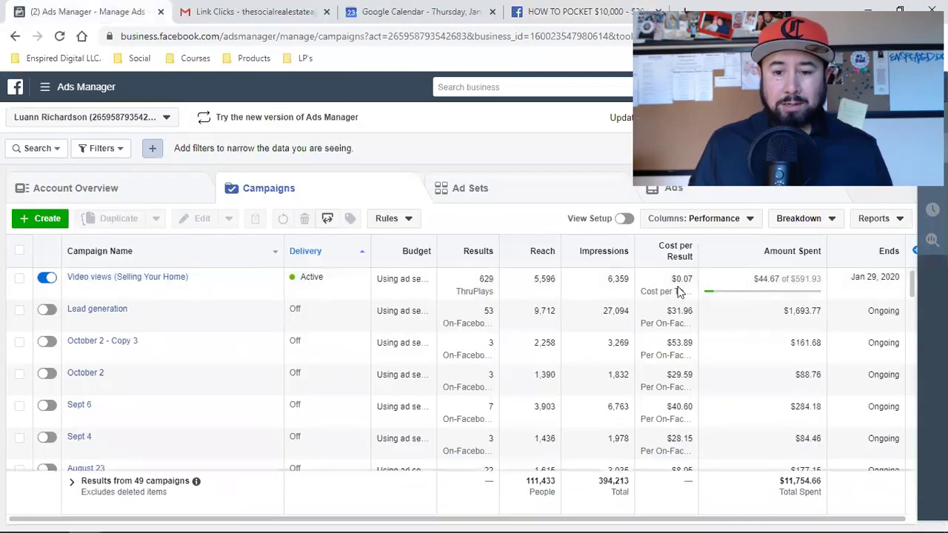
{"action": "mouse_move", "coordinate": [679, 291]}
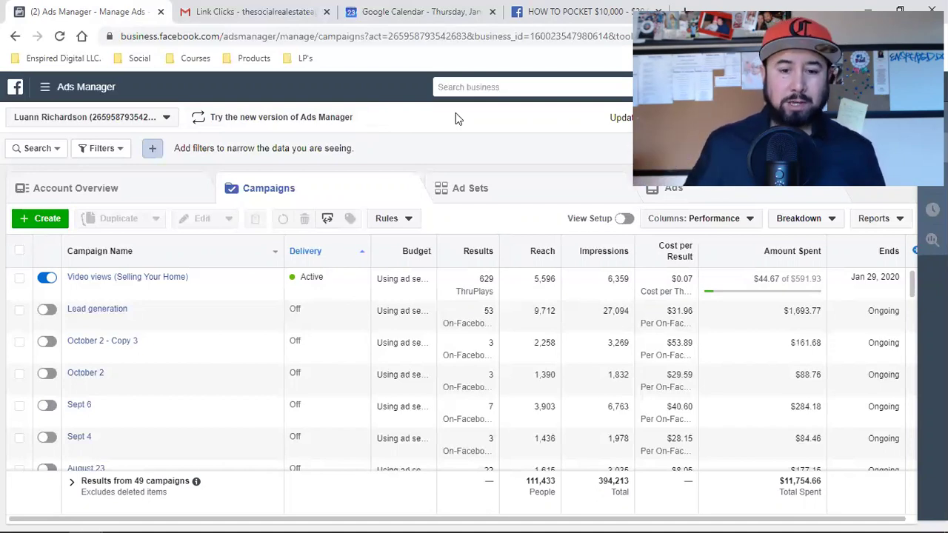
{"action": "left_click", "coordinate": [231, 13]}
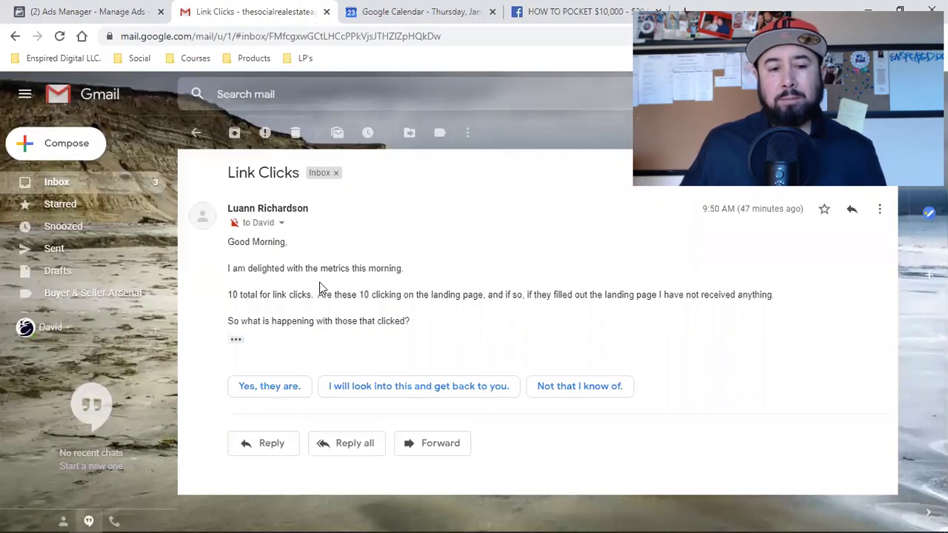
{"action": "triple_click", "coordinate": [260, 296]}
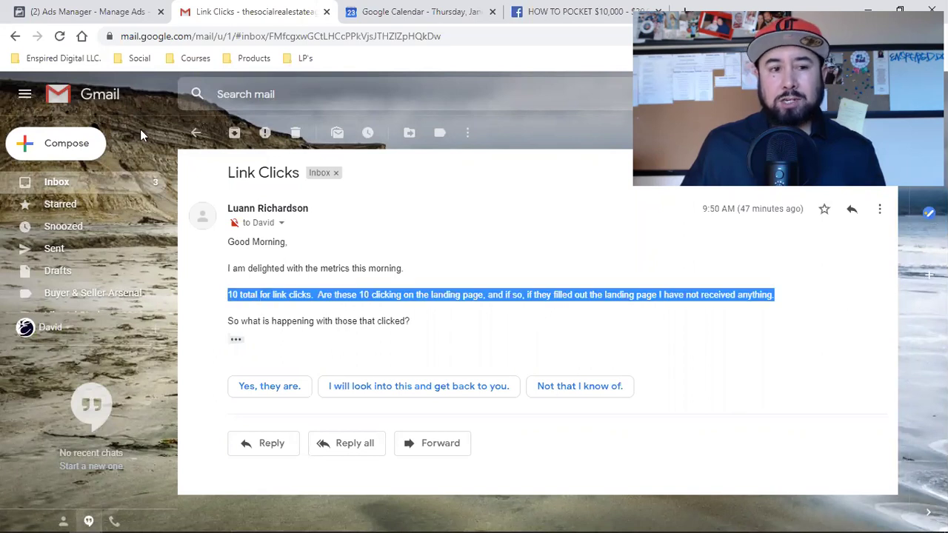
Back in Ads Manager, select the Video views (Selling Your Home) campaign and start a new campaign to show the marketing objectives
{"action": "left_click", "coordinate": [114, 10]}
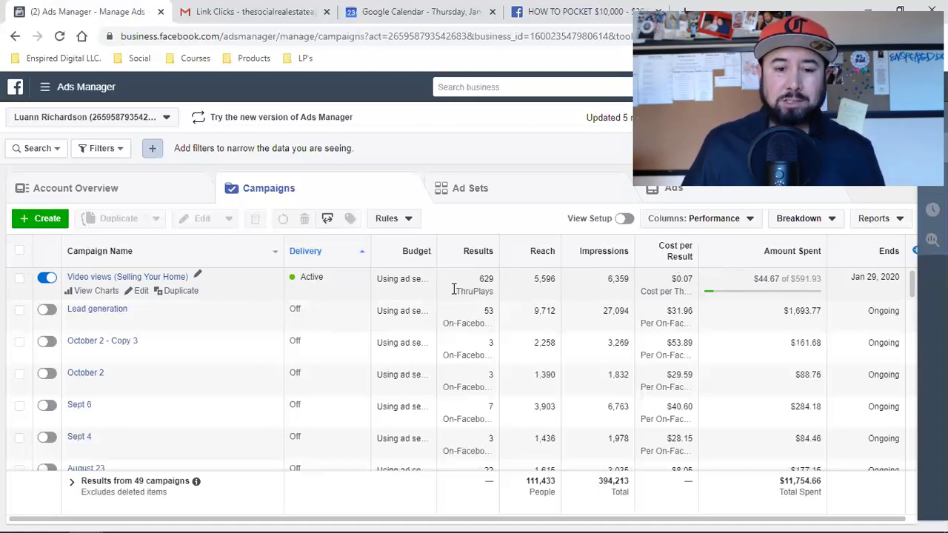
{"action": "left_click", "coordinate": [242, 287]}
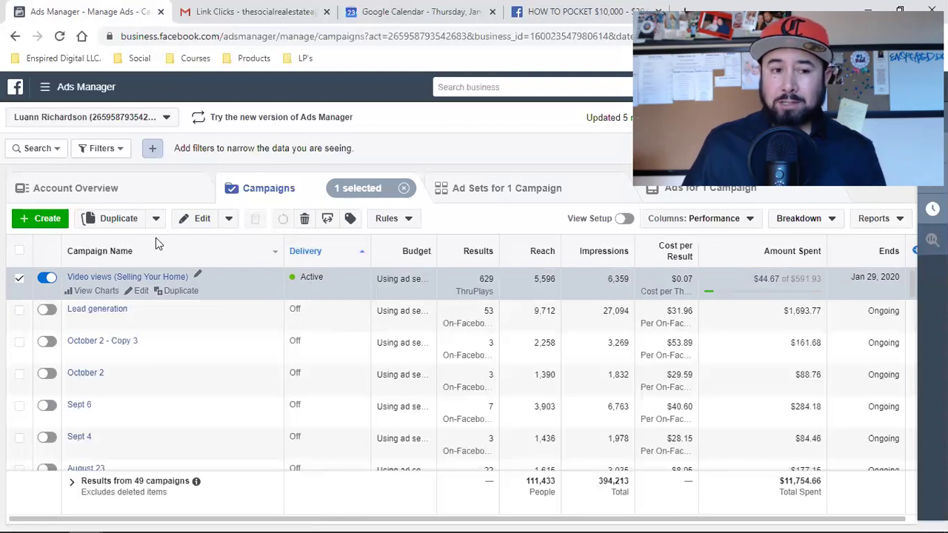
{"action": "left_click", "coordinate": [43, 220]}
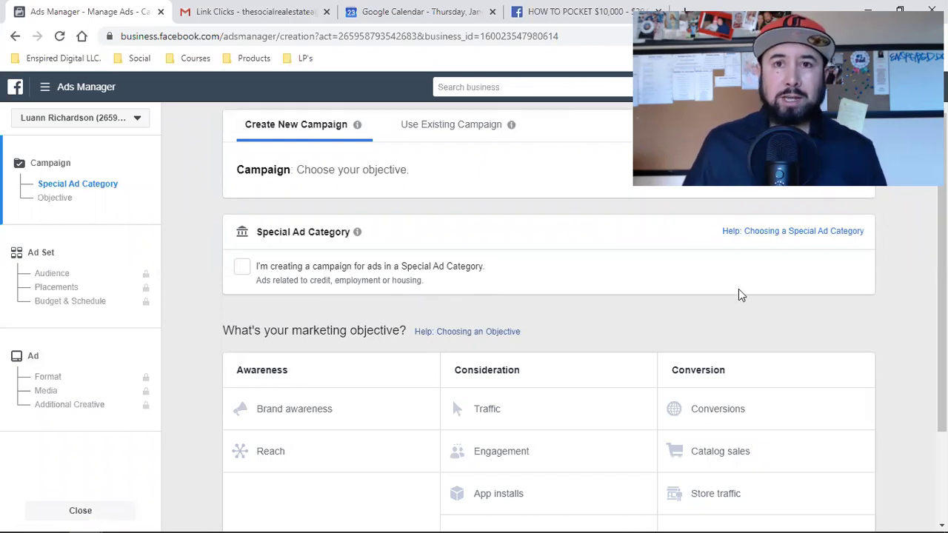
{"action": "scroll", "coordinate": [739, 289], "scroll_direction": "down", "scroll_amount": 3}
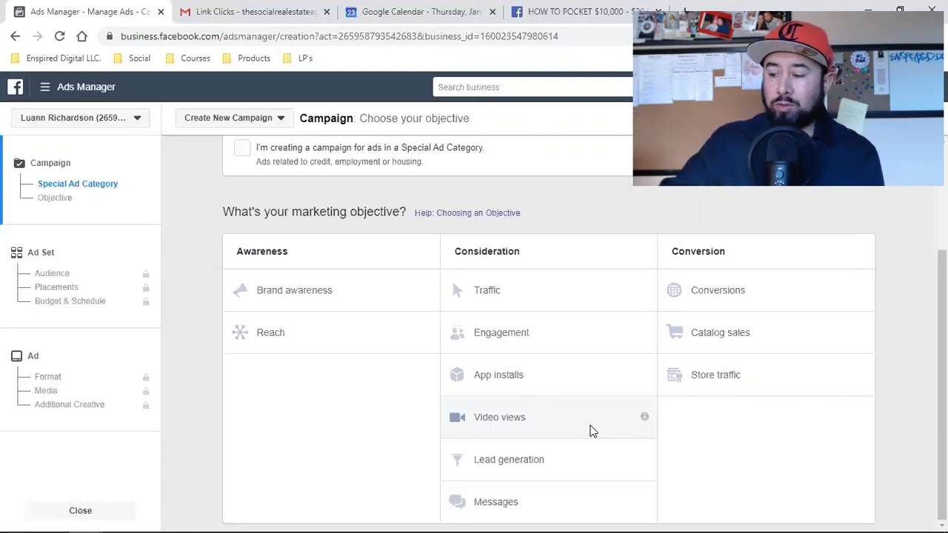
Switch to the client's Link Clicks email and highlight the phrase "they filled out the landing page", clearing the selection when done
{"action": "left_click", "coordinate": [268, 6]}
{"action": "left_click", "coordinate": [537, 294]}
{"action": "left_click_drag", "start_coordinate": [535, 294], "coordinate": [658, 297]}
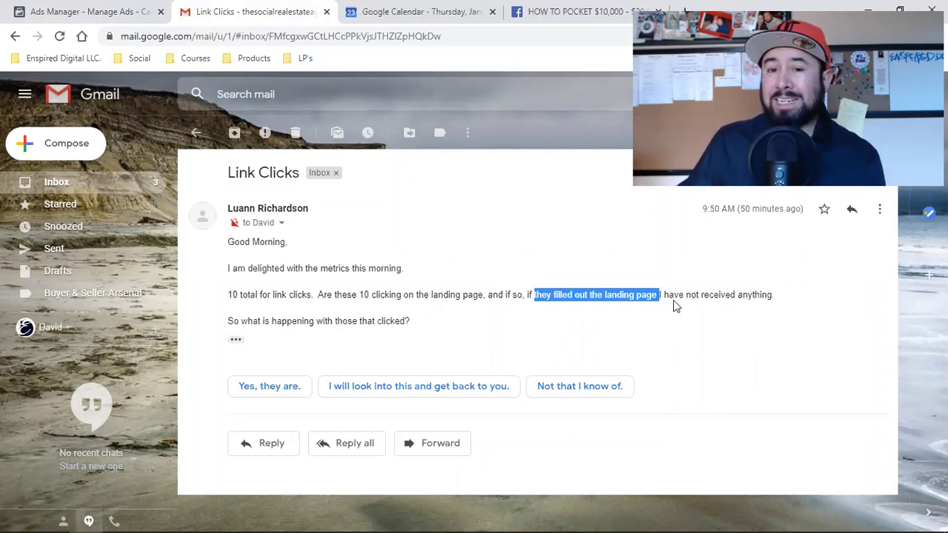
{"action": "left_click", "coordinate": [673, 300]}
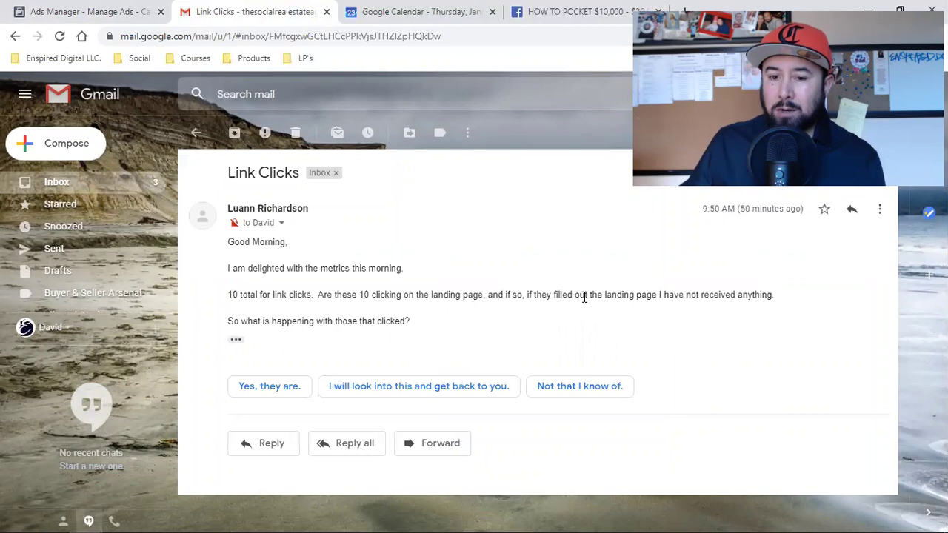
Highlight the email's whole link-clicks paragraph, its opening "10 total for link clicks" and the landing page wording, and clear the selection
{"action": "triple_click", "coordinate": [254, 294]}
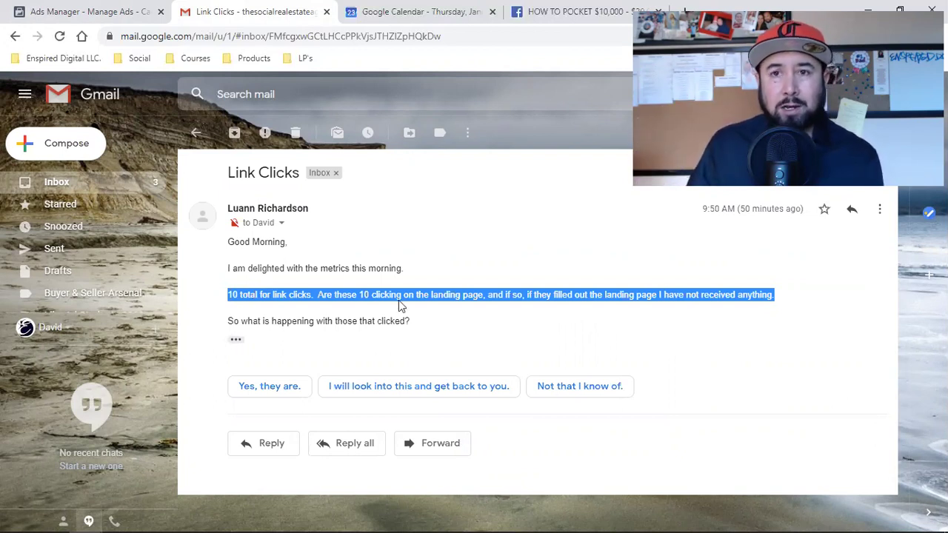
{"action": "left_click", "coordinate": [426, 311]}
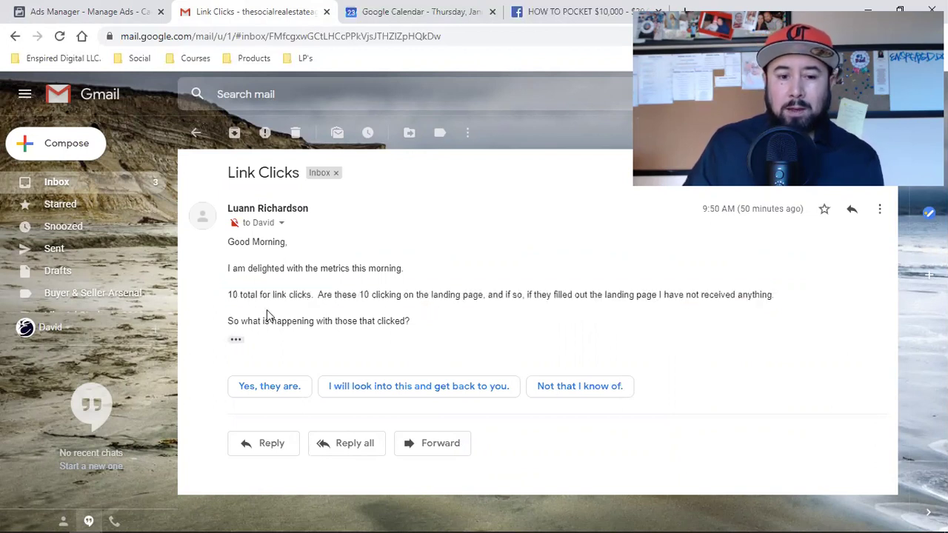
{"action": "triple_click", "coordinate": [251, 294]}
{"action": "left_click", "coordinate": [252, 294]}
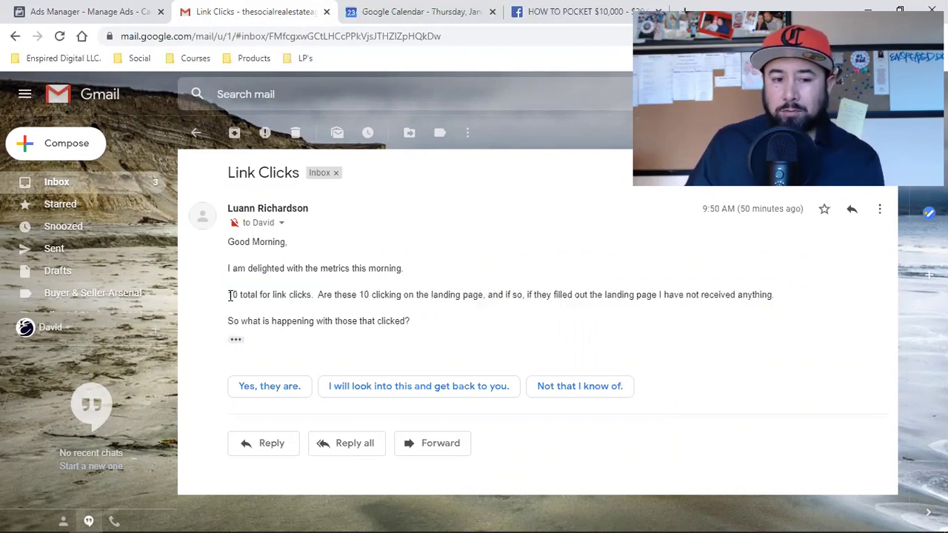
{"action": "left_click_drag", "start_coordinate": [230, 295], "coordinate": [322, 295]}
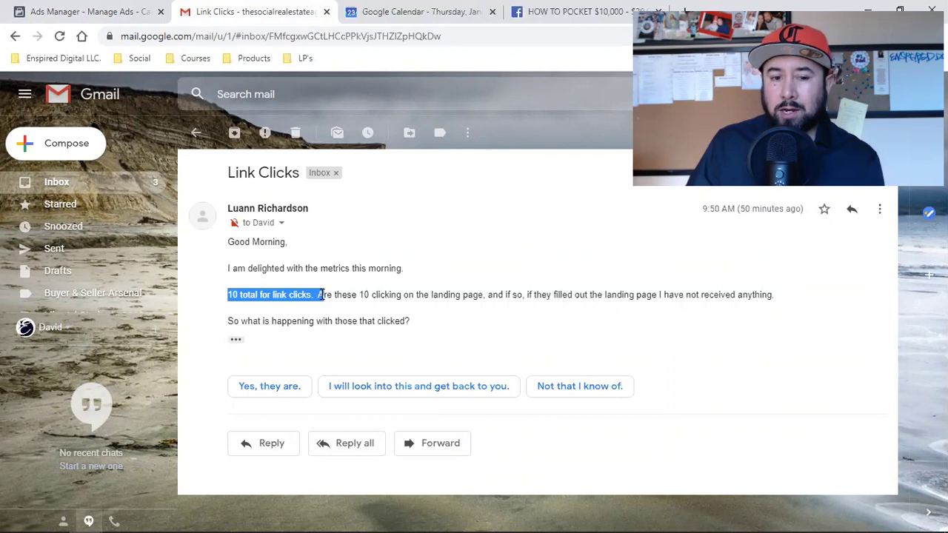
{"action": "left_click_drag", "start_coordinate": [450, 295], "coordinate": [696, 294]}
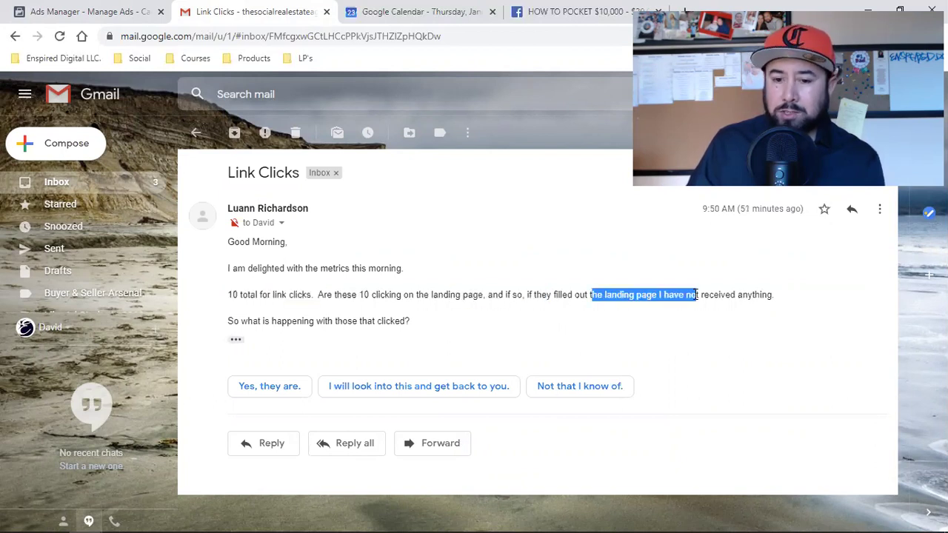
{"action": "left_click", "coordinate": [605, 323]}
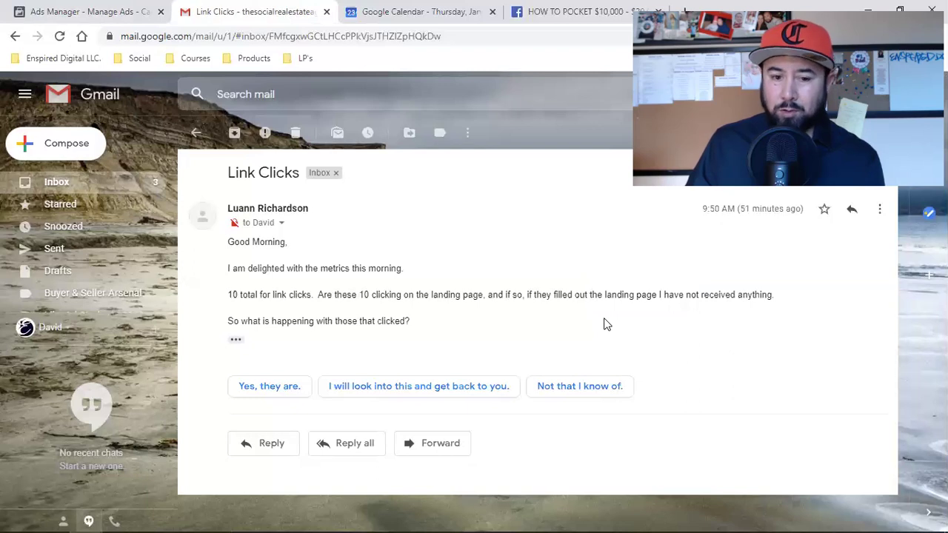
Return to the campaign creation page in Ads Manager and choose Conversions as the marketing objective
{"action": "left_click", "coordinate": [81, 11]}
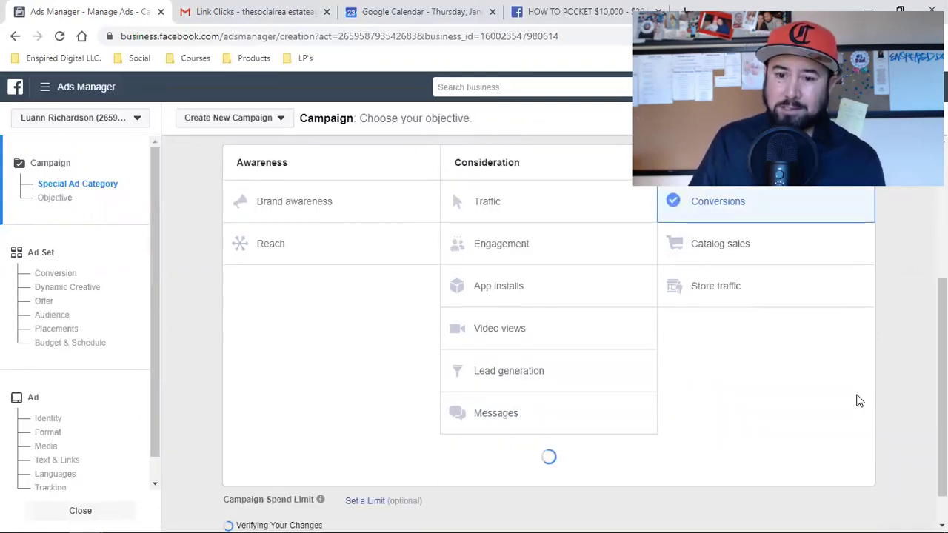
{"action": "scroll", "coordinate": [852, 399], "scroll_direction": "up", "scroll_amount": 3}
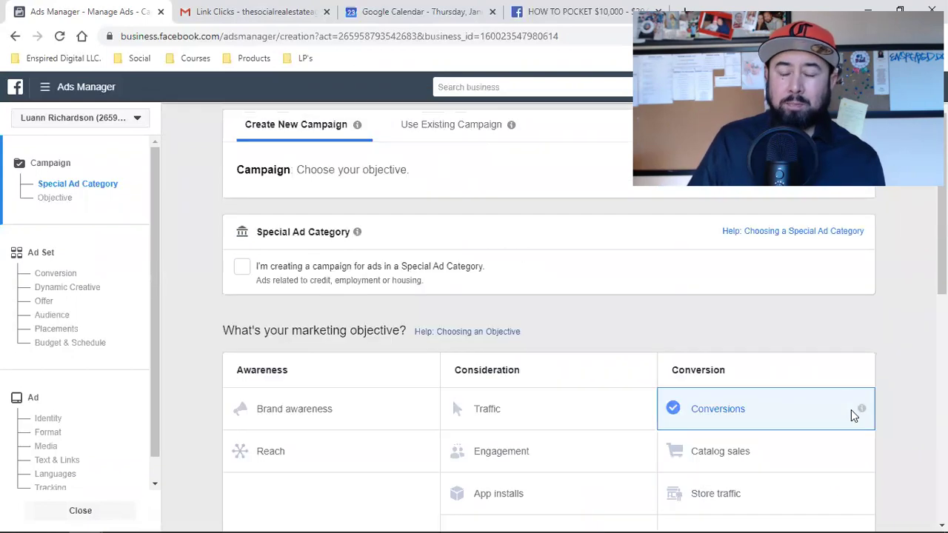
{"action": "scroll", "coordinate": [894, 392], "scroll_direction": "down", "scroll_amount": 1}
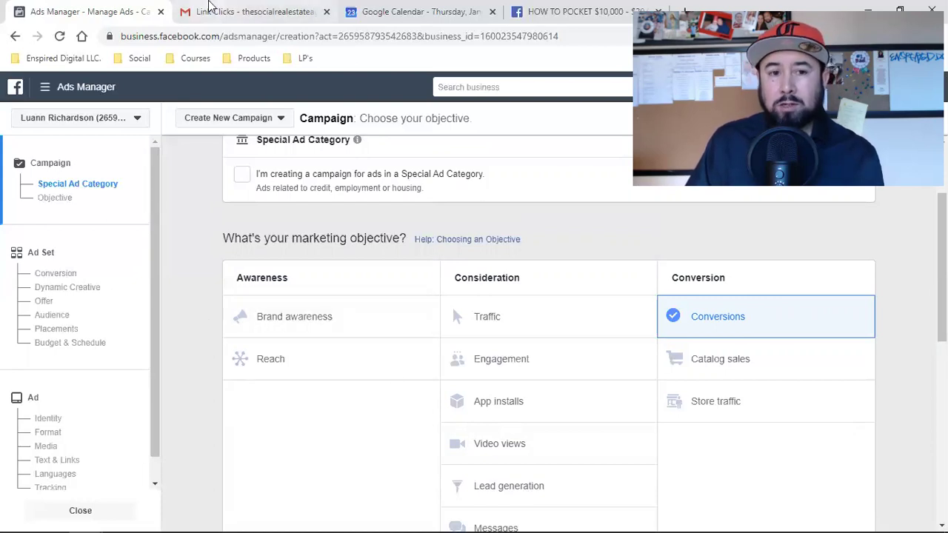
Switch to the client's Link Clicks email, highlight both questions about the people who clicked, and clear the selection
{"action": "left_click", "coordinate": [209, 15]}
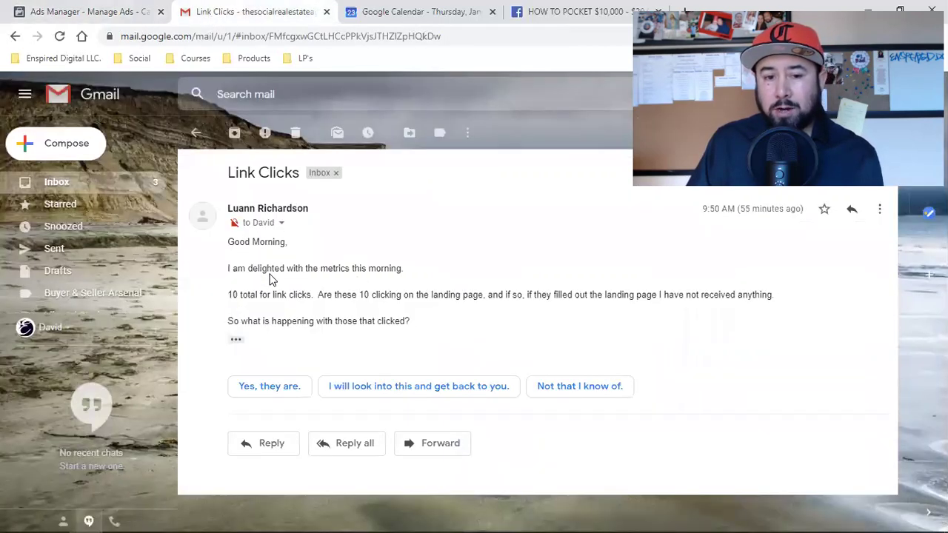
{"action": "left_click_drag", "start_coordinate": [241, 295], "coordinate": [462, 329]}
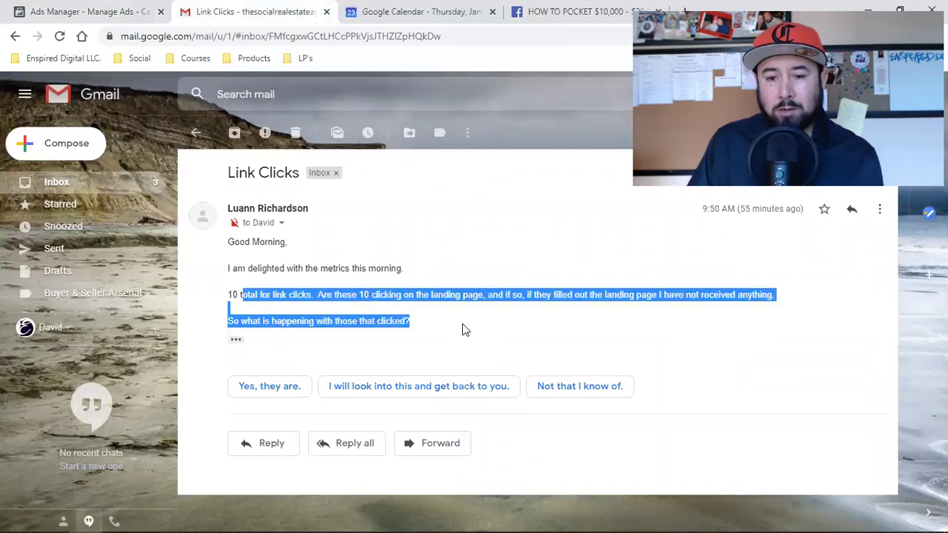
{"action": "left_click", "coordinate": [462, 329]}
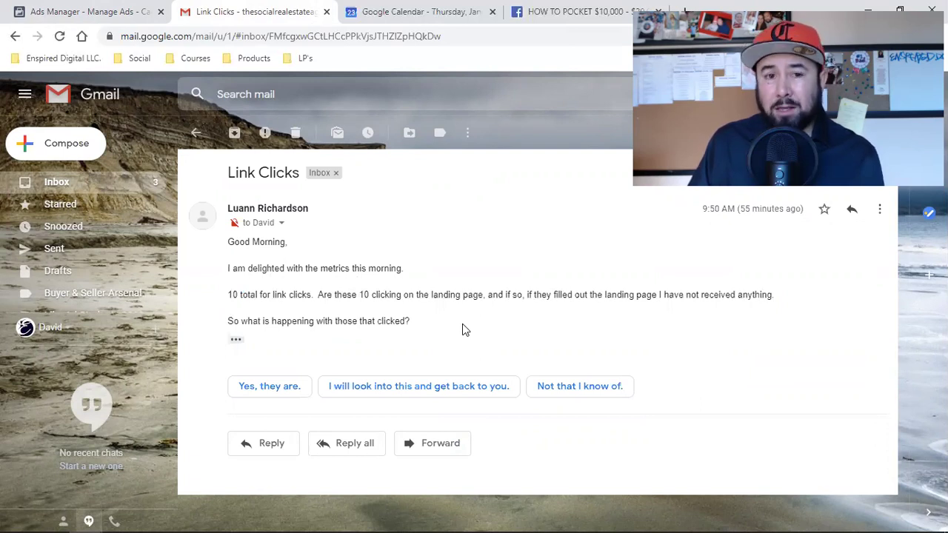
In the Ads Manager campaign creation page, change the marketing objective to Video views and back to Conversions for comparison
{"action": "left_click", "coordinate": [74, 9]}
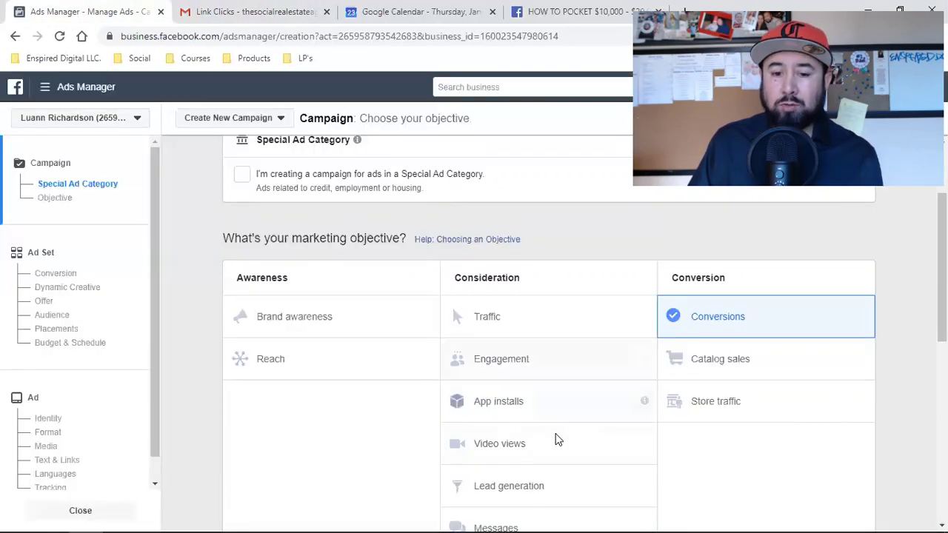
{"action": "left_click", "coordinate": [627, 431]}
{"action": "scroll", "coordinate": [800, 411], "scroll_direction": "down", "scroll_amount": 2}
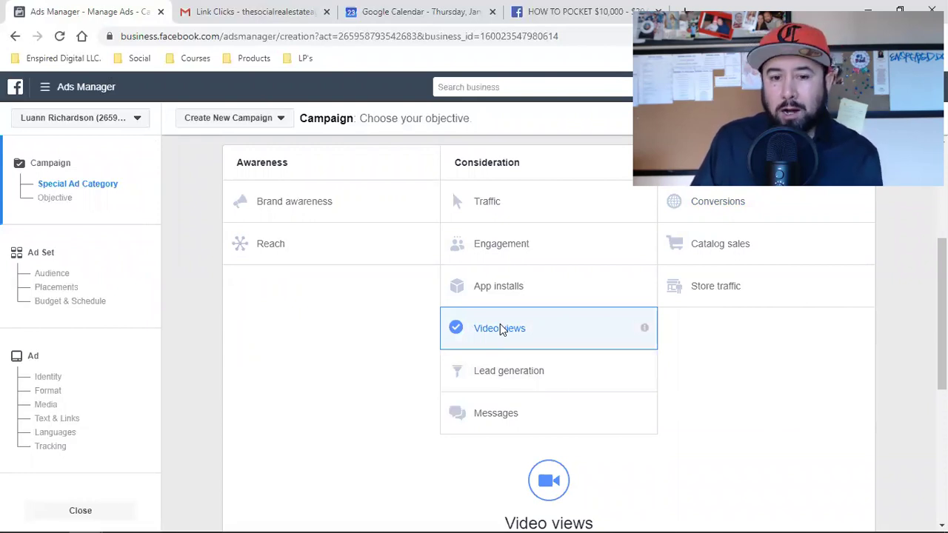
{"action": "scroll", "coordinate": [500, 328], "scroll_direction": "up", "scroll_amount": 2}
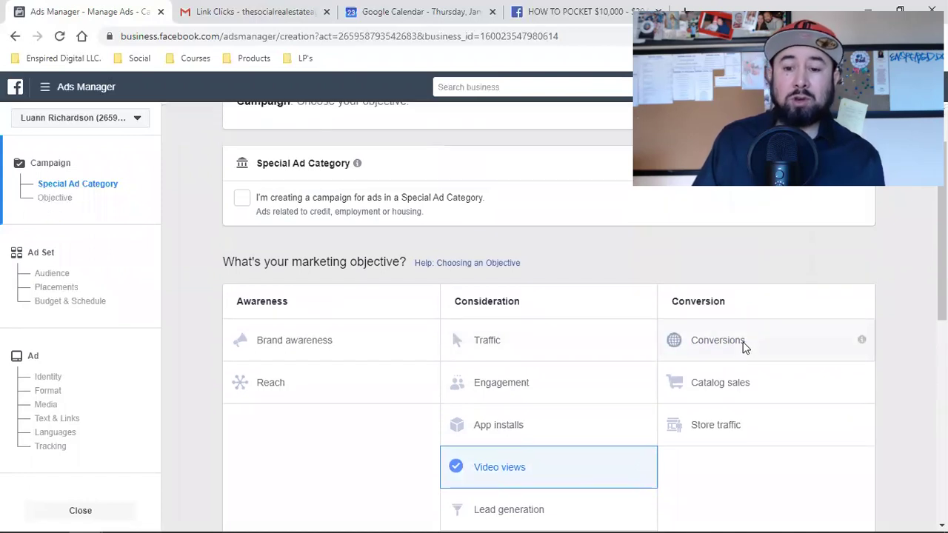
{"action": "left_click", "coordinate": [744, 345]}
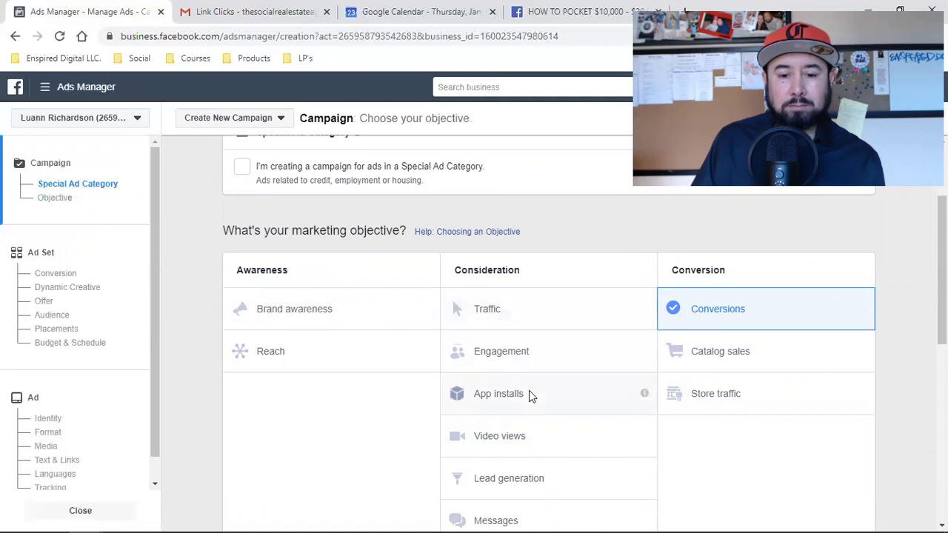
Change the campaign's marketing objective to Lead generation
{"action": "scroll", "coordinate": [533, 348], "scroll_direction": "down", "scroll_amount": 2}
{"action": "scroll", "coordinate": [776, 355], "scroll_direction": "up", "scroll_amount": 2}
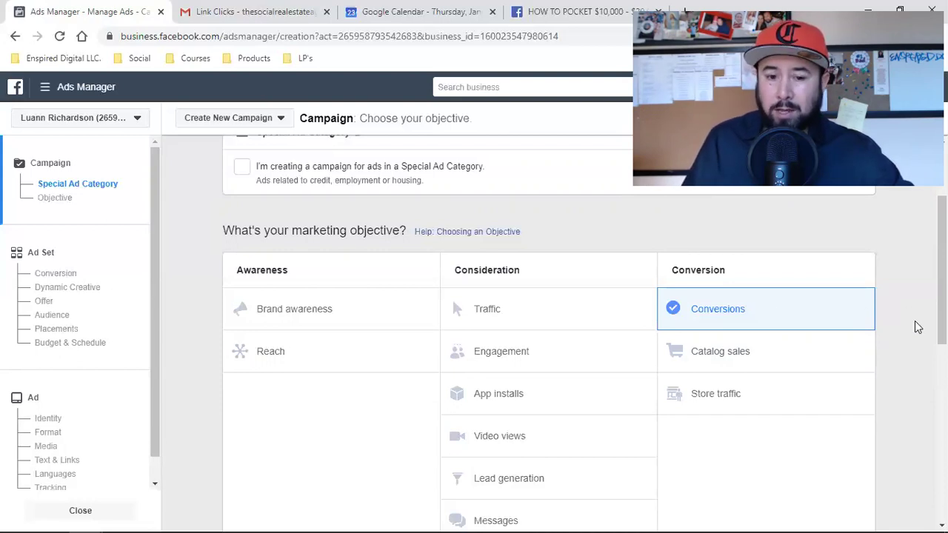
{"action": "scroll", "coordinate": [915, 321], "scroll_direction": "down", "scroll_amount": 3}
{"action": "left_click", "coordinate": [489, 345]}
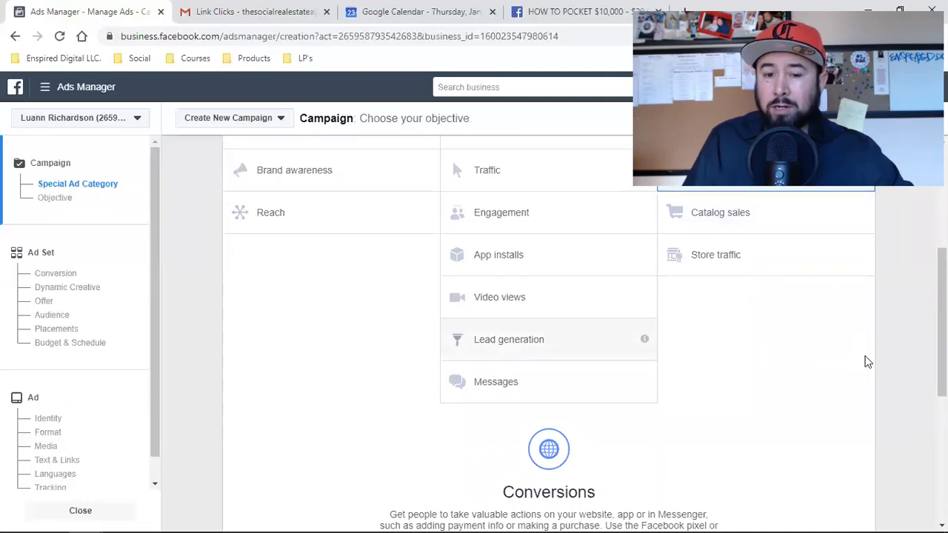
{"action": "scroll", "coordinate": [882, 365], "scroll_direction": "up", "scroll_amount": 1}
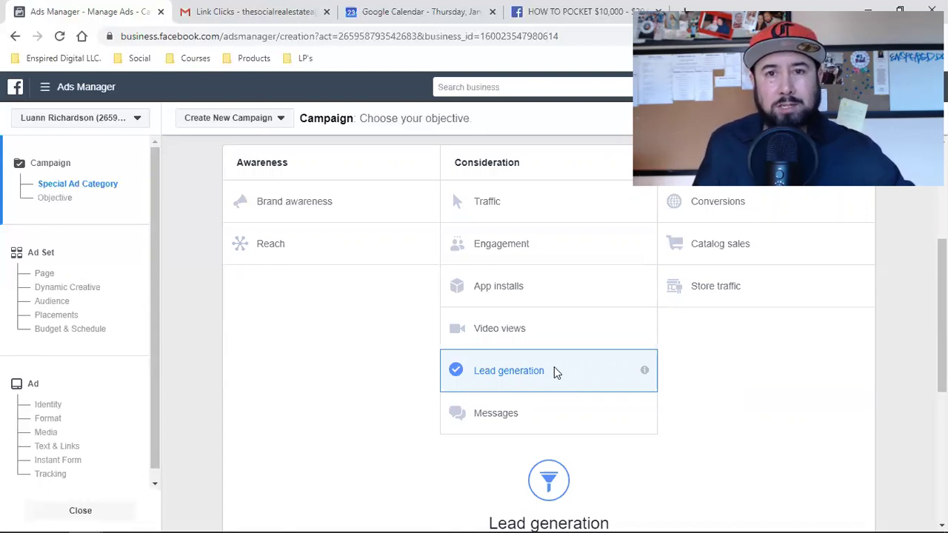
{"action": "scroll", "coordinate": [556, 371], "scroll_direction": "up", "scroll_amount": 2}
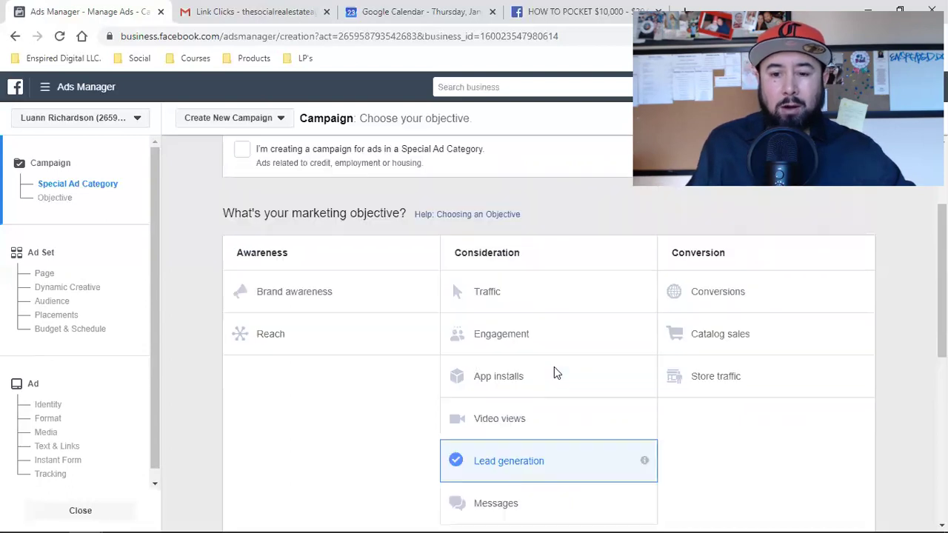